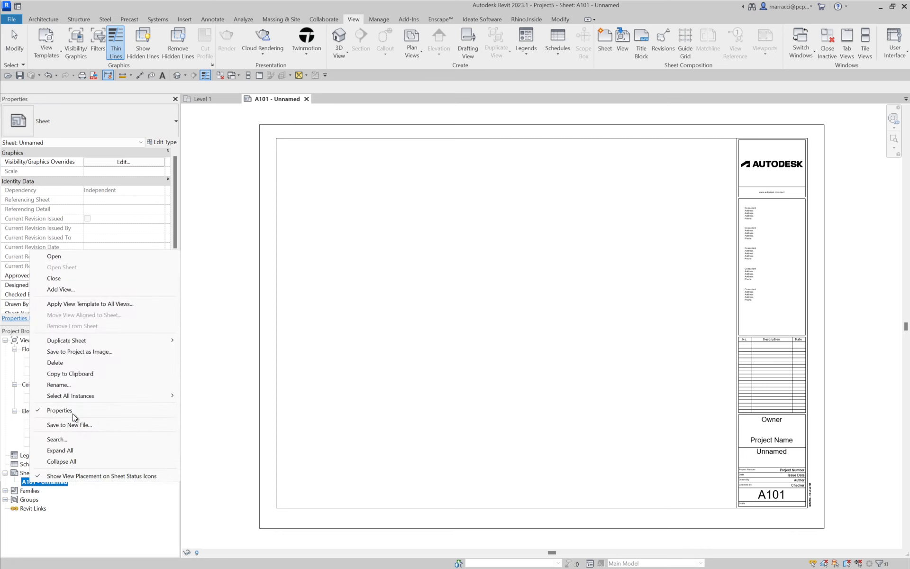
Rename sheet A101, setting its number to A0.001 and its name to Sheet List.
{"action": "left_click", "coordinate": [72, 383]}
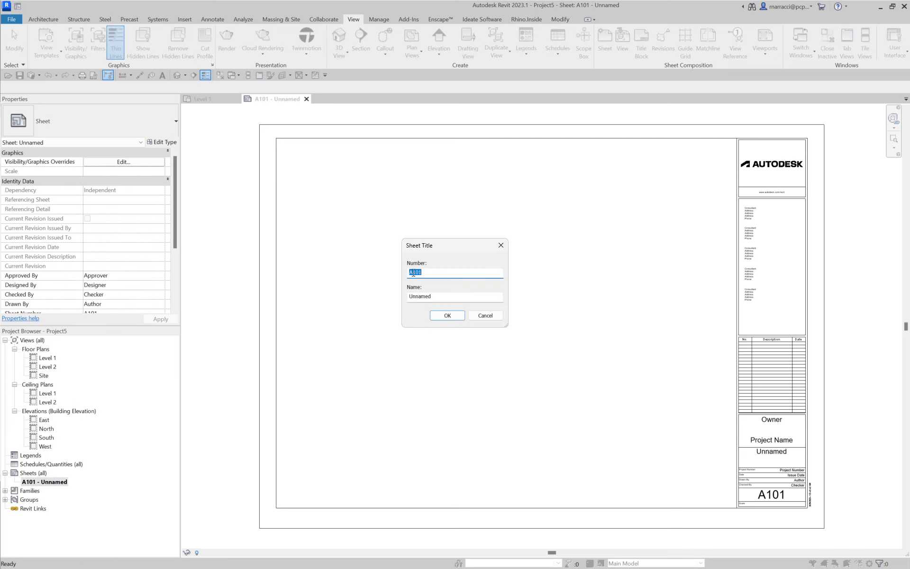
{"action": "left_click_drag", "start_coordinate": [414, 273], "coordinate": [475, 278]}
{"action": "type", "text": "0.001"}
{"action": "double_click", "coordinate": [412, 298]}
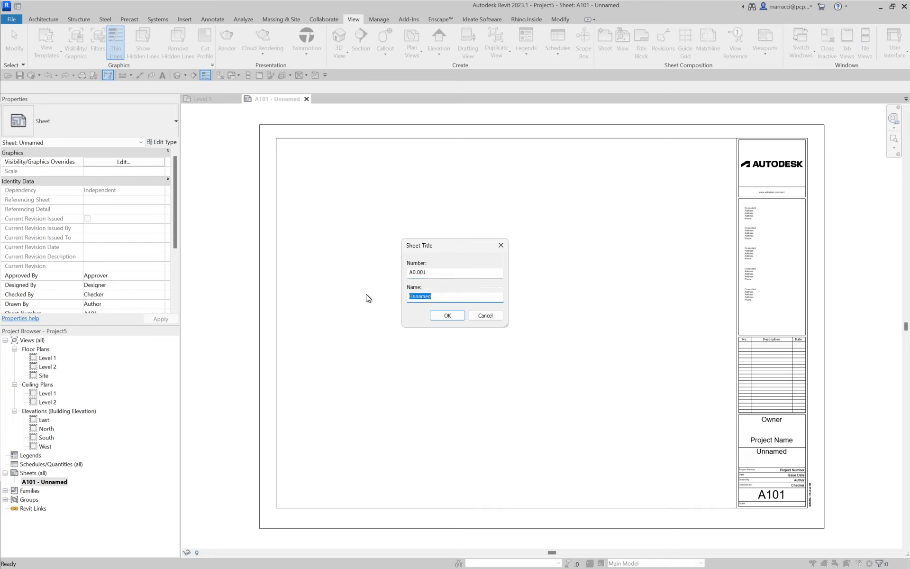
{"action": "type", "text": "Sheet List"}
{"action": "left_click", "coordinate": [453, 316]}
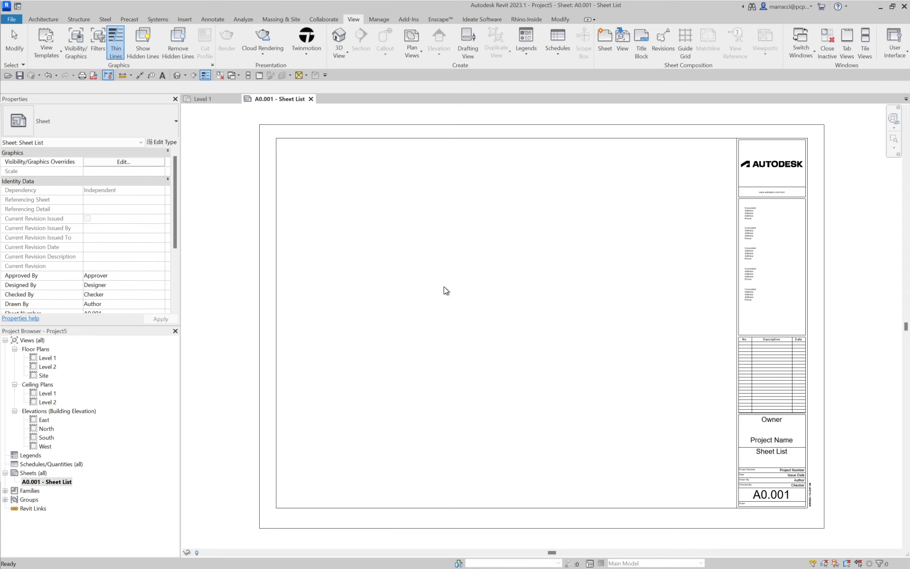
Start a new link in Ideate BIMLink, look through the creation methods and choose creation by category.
{"action": "left_click", "coordinate": [468, 21]}
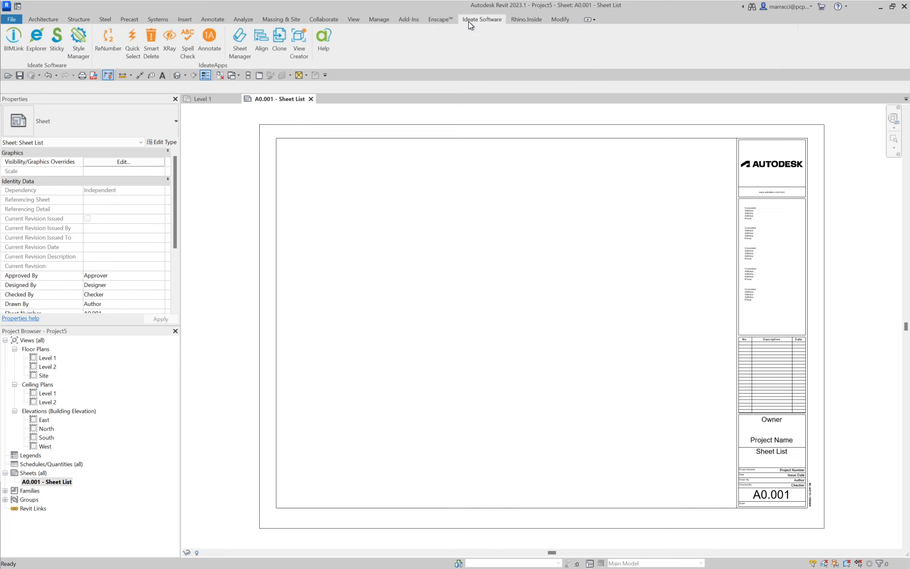
{"action": "left_click", "coordinate": [10, 43]}
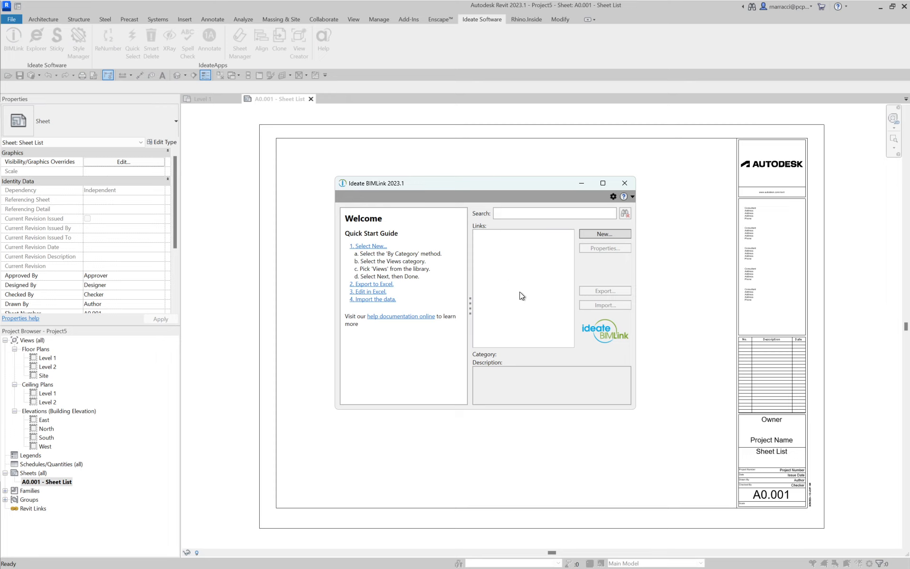
{"action": "left_click", "coordinate": [595, 235]}
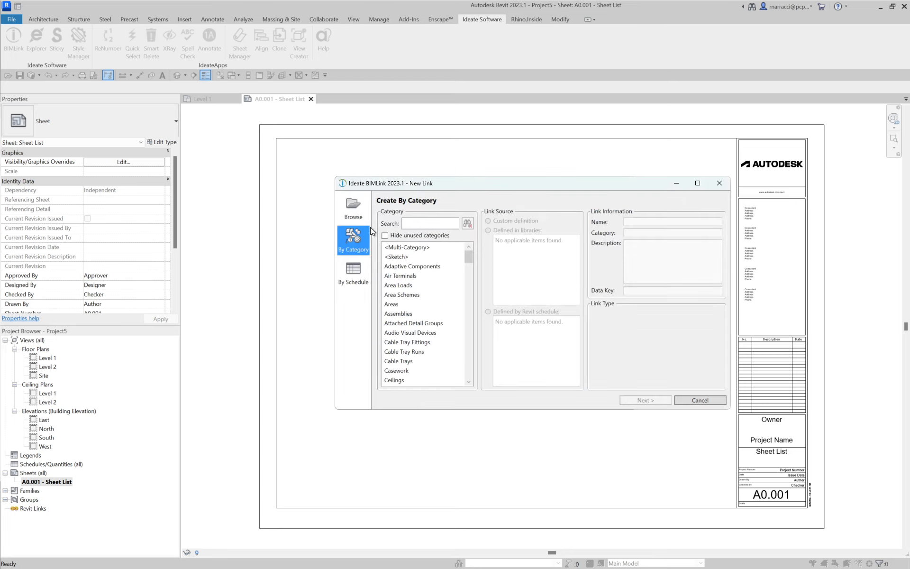
{"action": "left_click", "coordinate": [352, 209]}
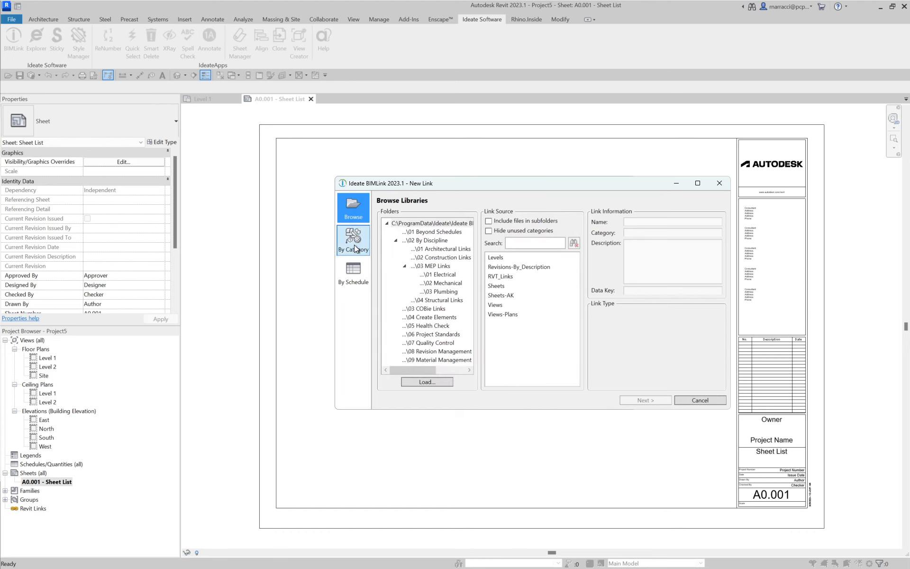
{"action": "left_click", "coordinate": [361, 280]}
{"action": "left_click", "coordinate": [357, 245]}
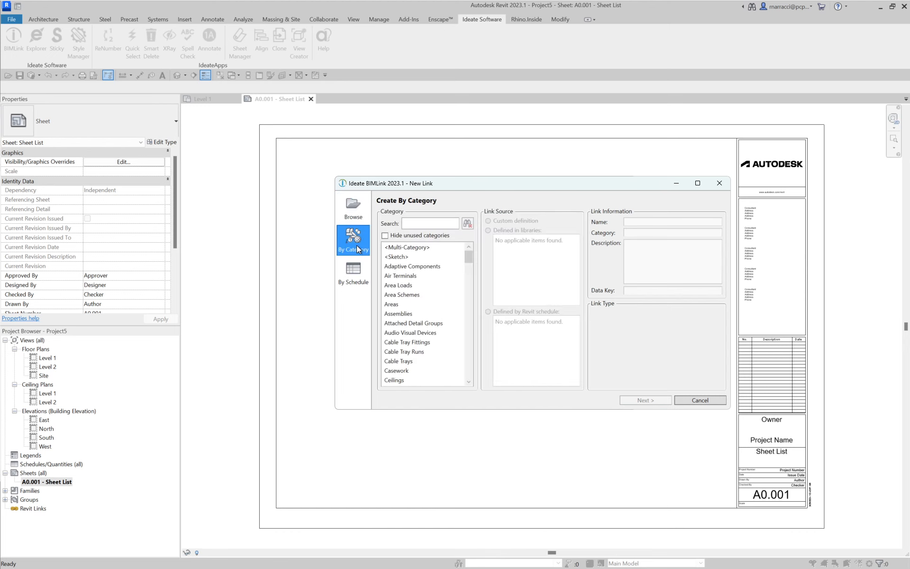
{"action": "left_click", "coordinate": [356, 213]}
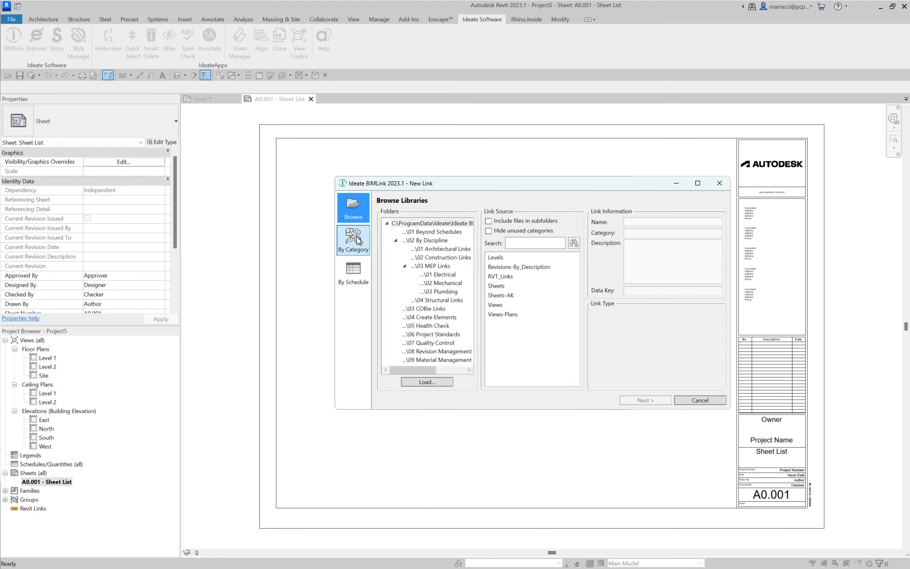
{"action": "left_click", "coordinate": [356, 237]}
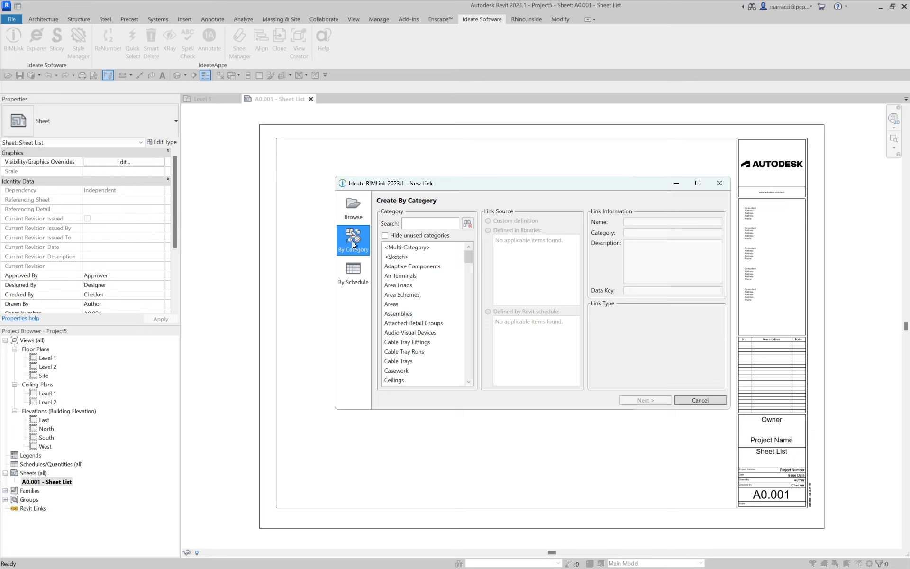
Base the link on the Sheets category with the Sheets definition from the libraries and continue to its properties.
{"action": "left_click_drag", "start_coordinate": [471, 254], "coordinate": [470, 348]}
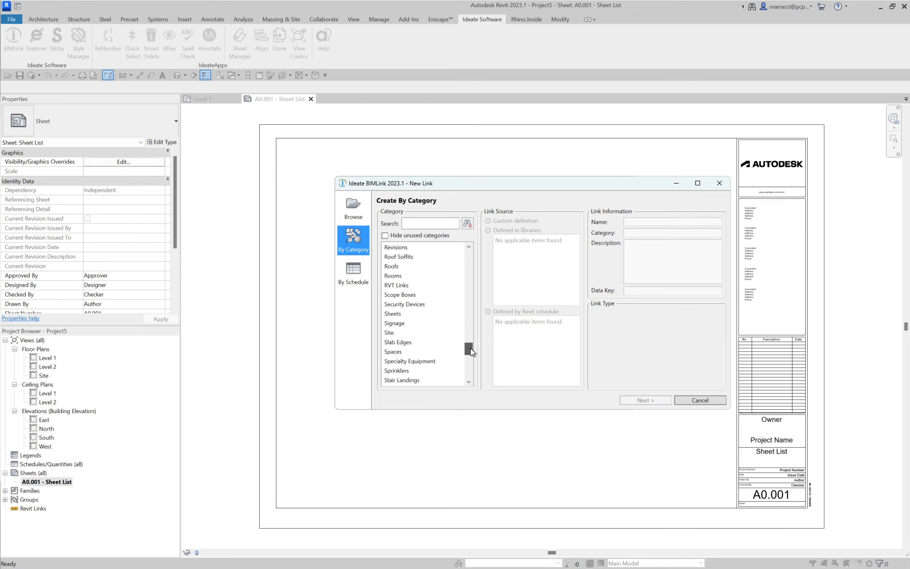
{"action": "left_click", "coordinate": [408, 313]}
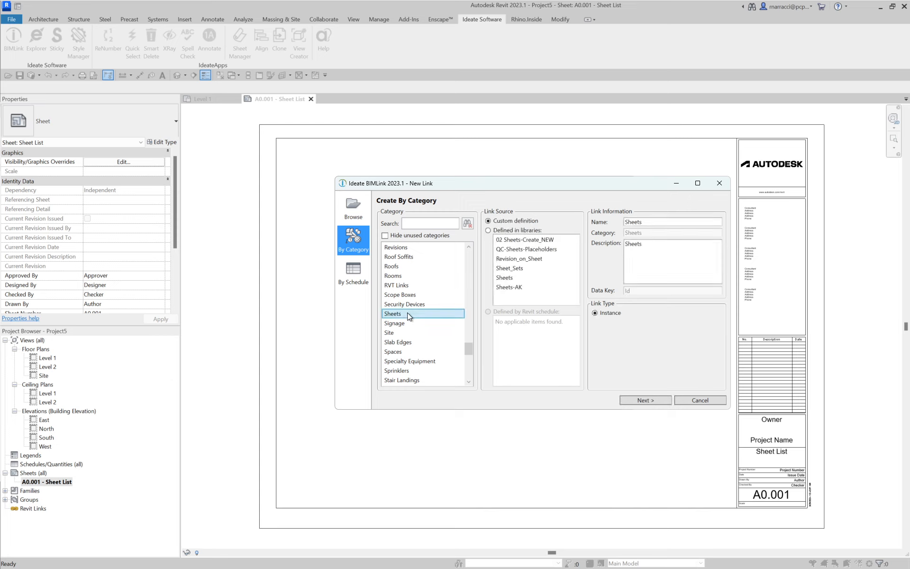
{"action": "left_click", "coordinate": [508, 278]}
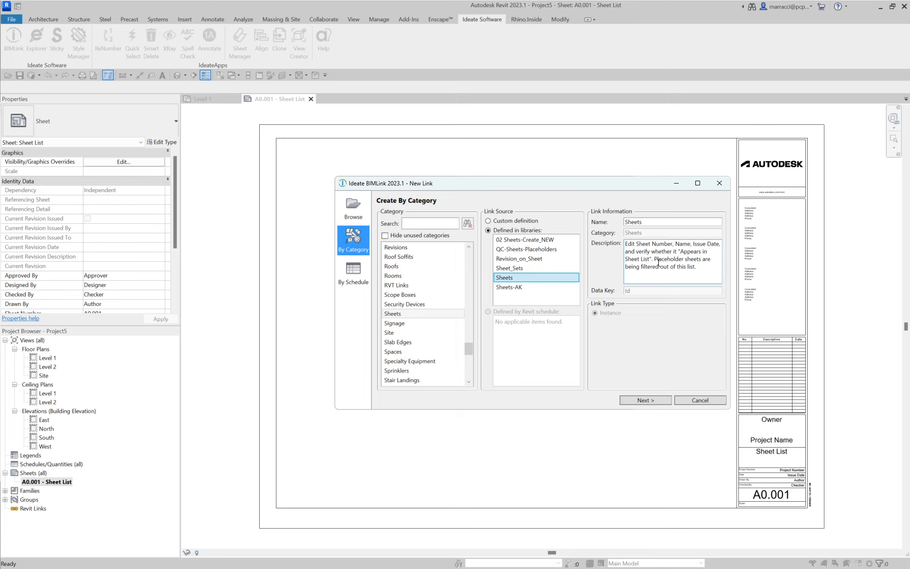
{"action": "left_click", "coordinate": [652, 401]}
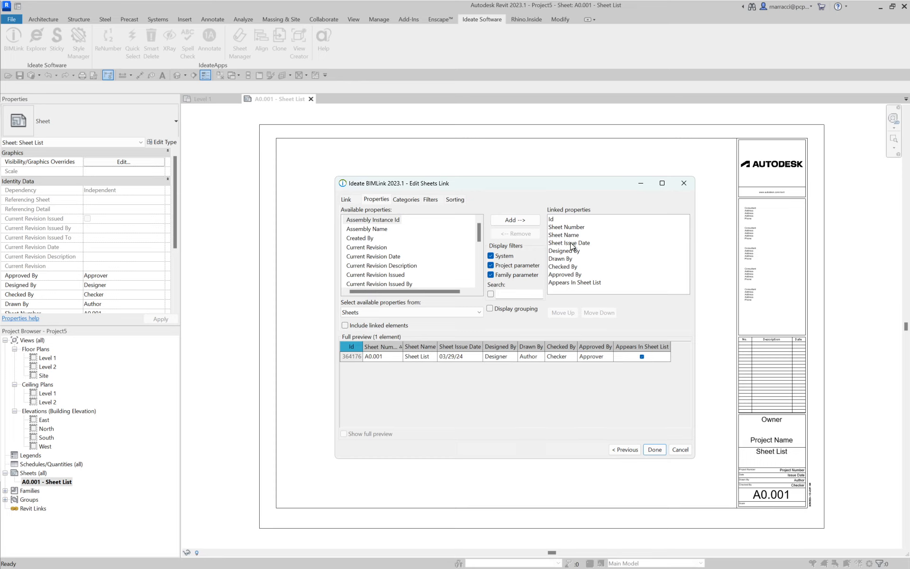
Review the available and linked properties and finish the Sheets link with its predefined property set.
{"action": "left_click", "coordinate": [554, 219]}
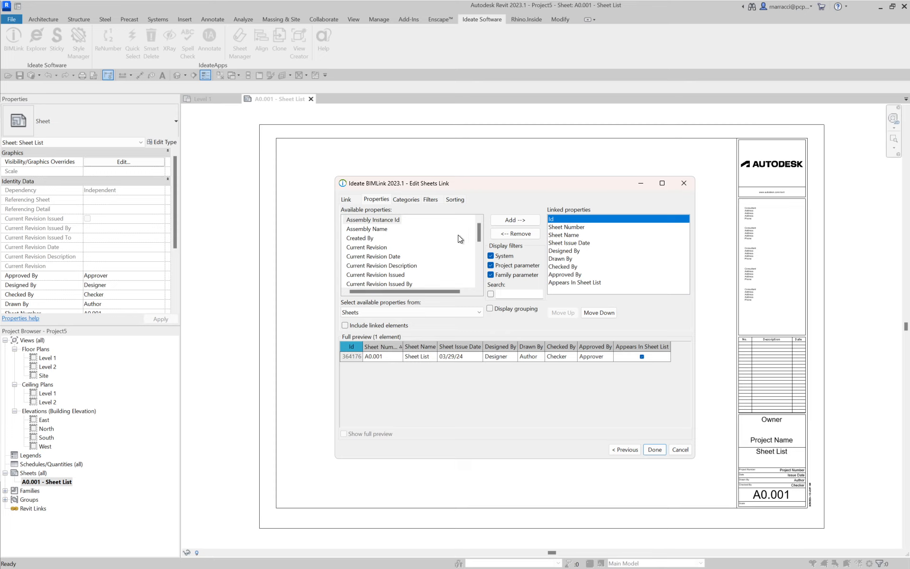
{"action": "scroll", "coordinate": [374, 246], "scroll_direction": "down", "scroll_amount": 8}
{"action": "scroll", "coordinate": [374, 246], "scroll_direction": "up", "scroll_amount": 8}
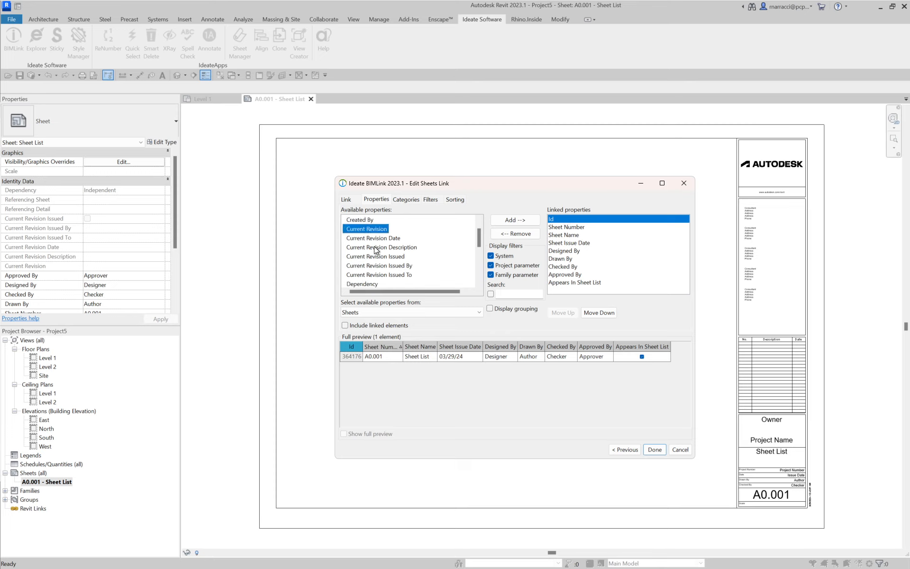
{"action": "left_click", "coordinate": [374, 247]}
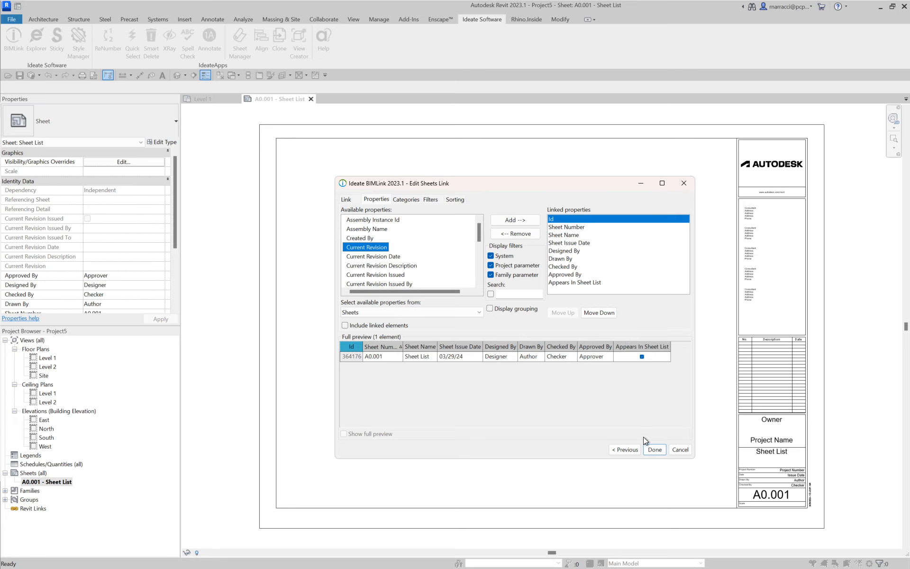
{"action": "left_click", "coordinate": [653, 450]}
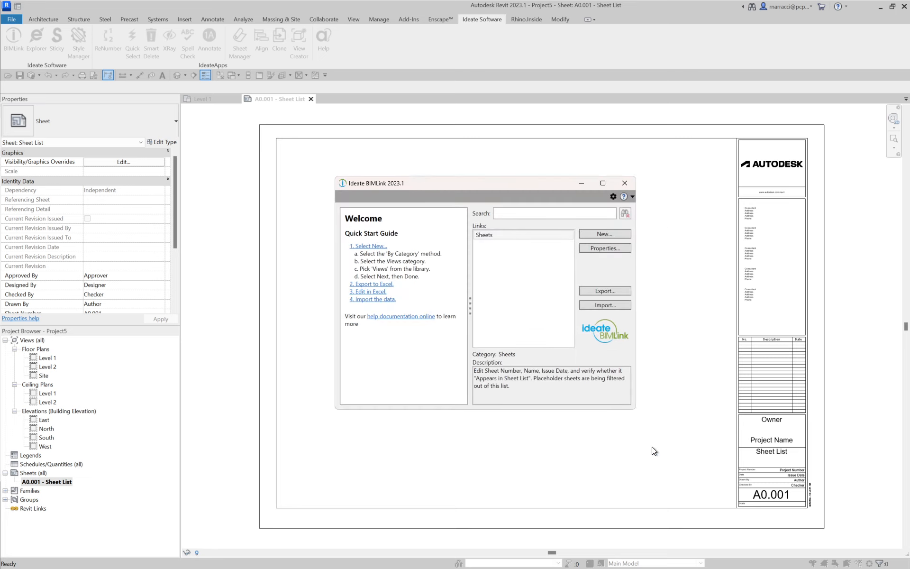
Export the Sheets link to Sheets.xlsx, overwriting the existing Sheets worksheet, and open the exported file in Excel.
{"action": "left_click", "coordinate": [496, 234]}
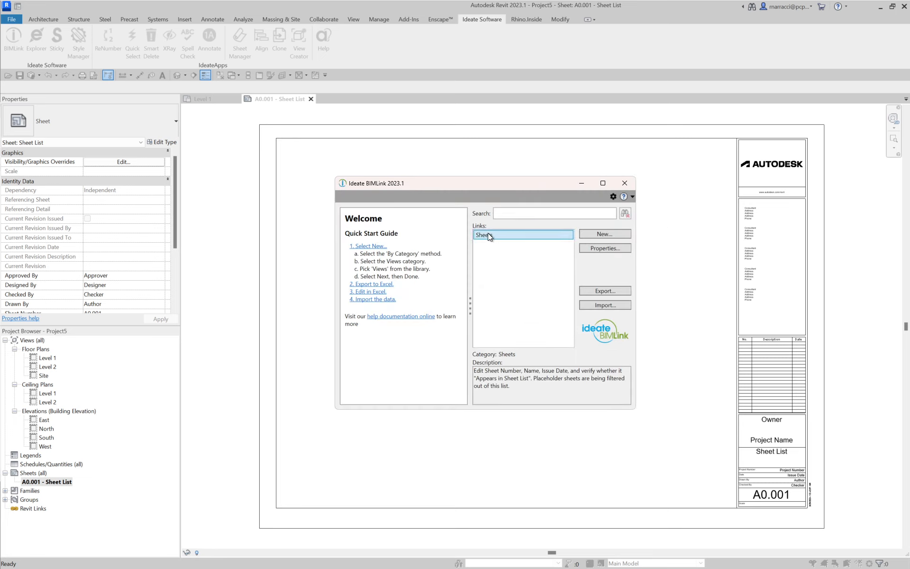
{"action": "left_click", "coordinate": [616, 290]}
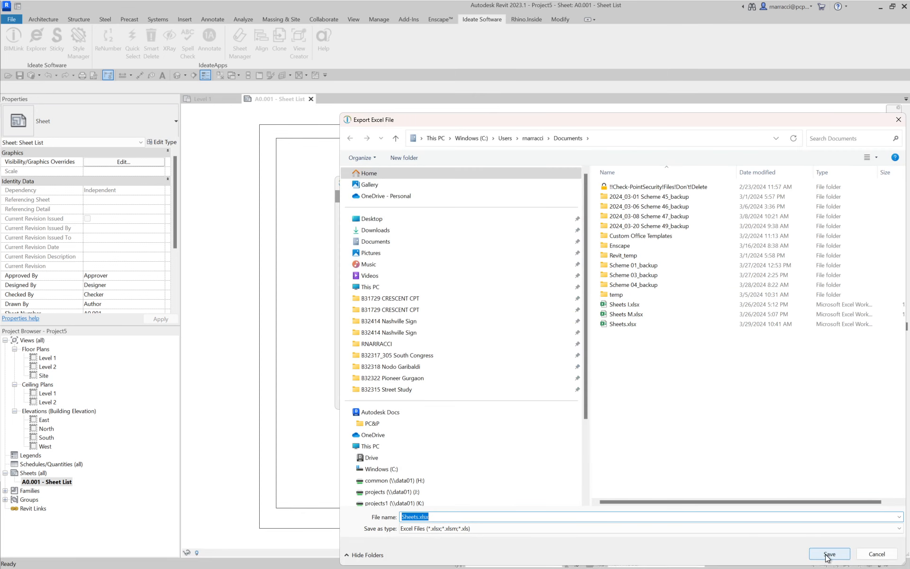
{"action": "left_click", "coordinate": [828, 554]}
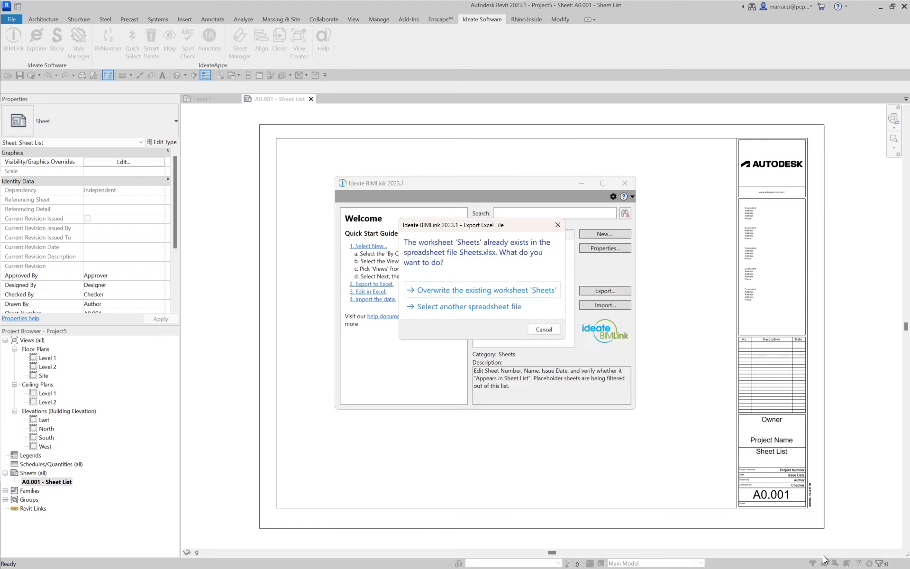
{"action": "left_click", "coordinate": [479, 289]}
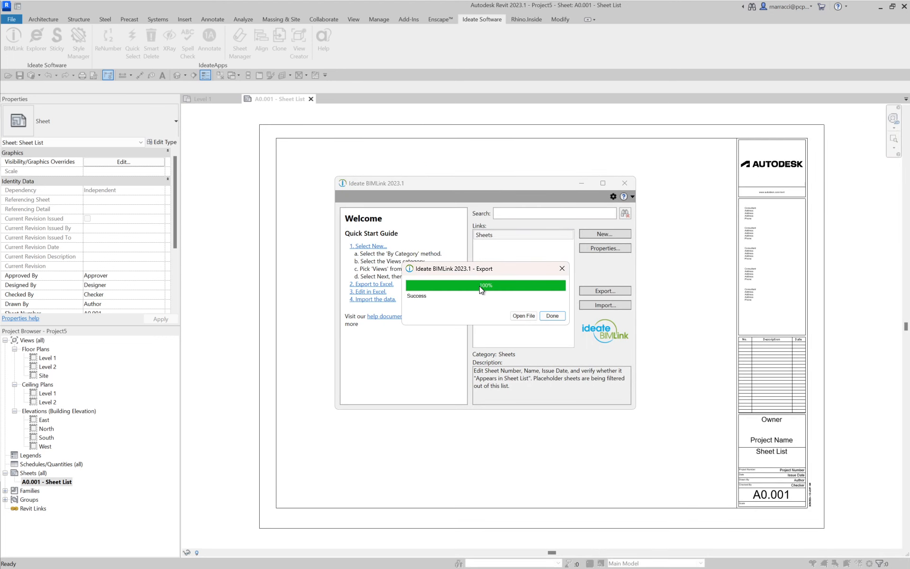
{"action": "left_click", "coordinate": [522, 314]}
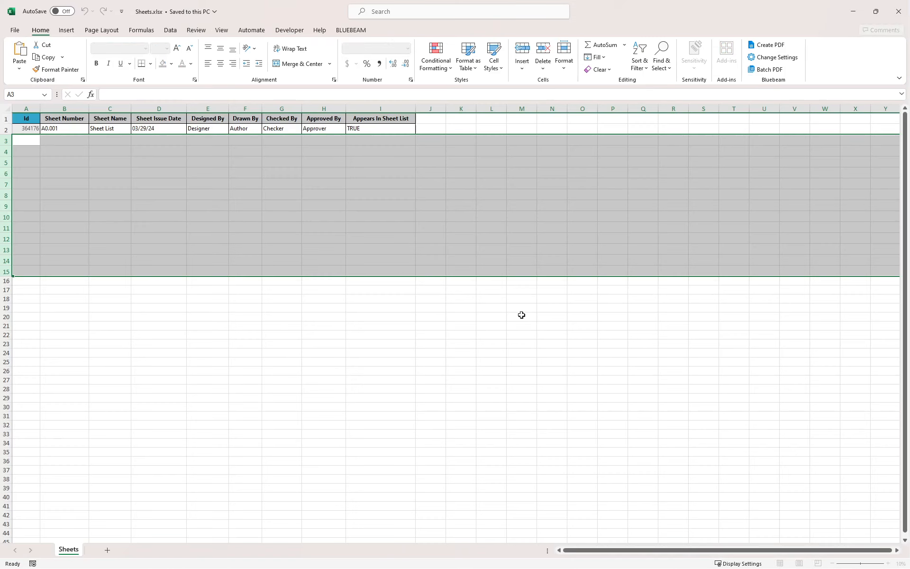
Fill the A0.001 sheet row down into row 3 and set the Id of the copied row to NEW.
{"action": "left_click", "coordinate": [125, 216]}
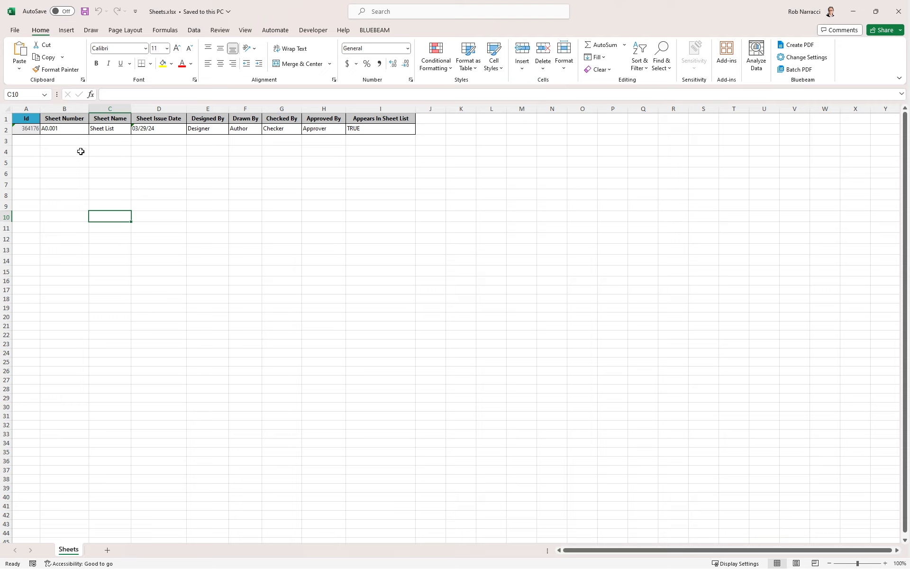
{"action": "left_click", "coordinate": [26, 129]}
{"action": "left_click", "coordinate": [68, 128]}
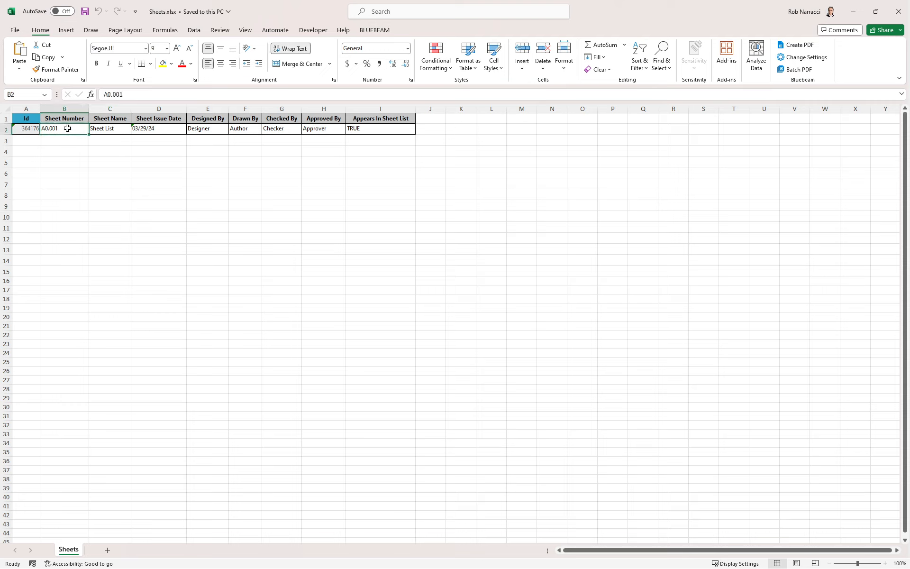
{"action": "left_click", "coordinate": [96, 129]}
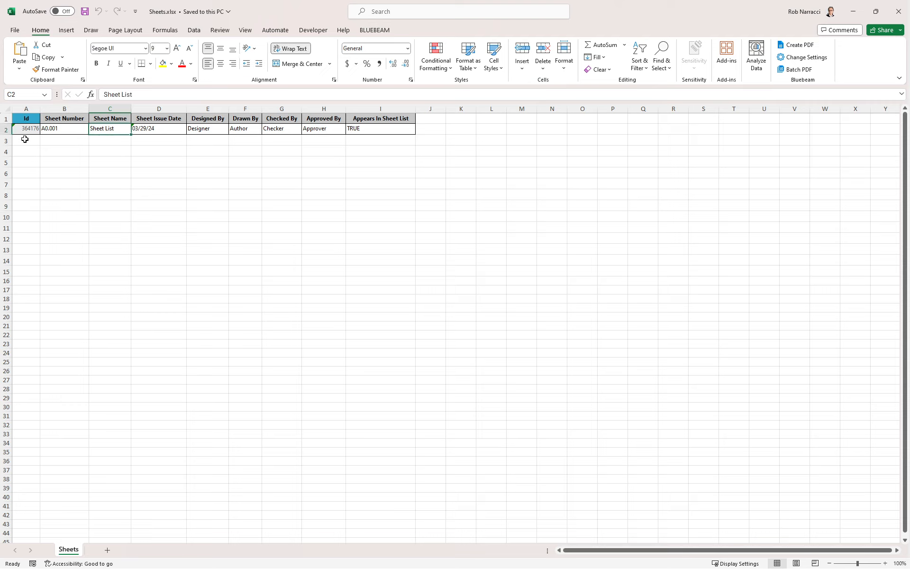
{"action": "left_click", "coordinate": [6, 130]}
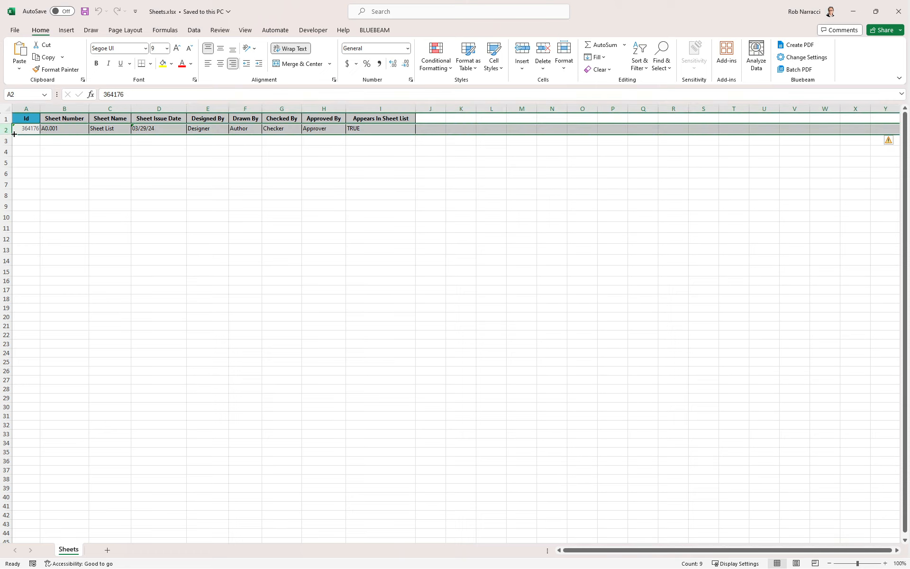
{"action": "left_click_drag", "start_coordinate": [14, 134], "coordinate": [19, 144]}
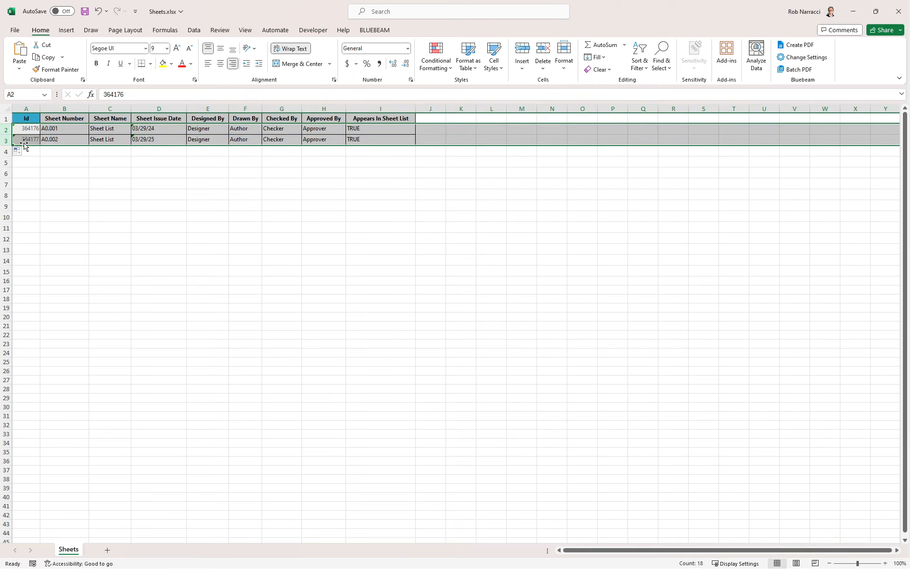
{"action": "left_click", "coordinate": [28, 140]}
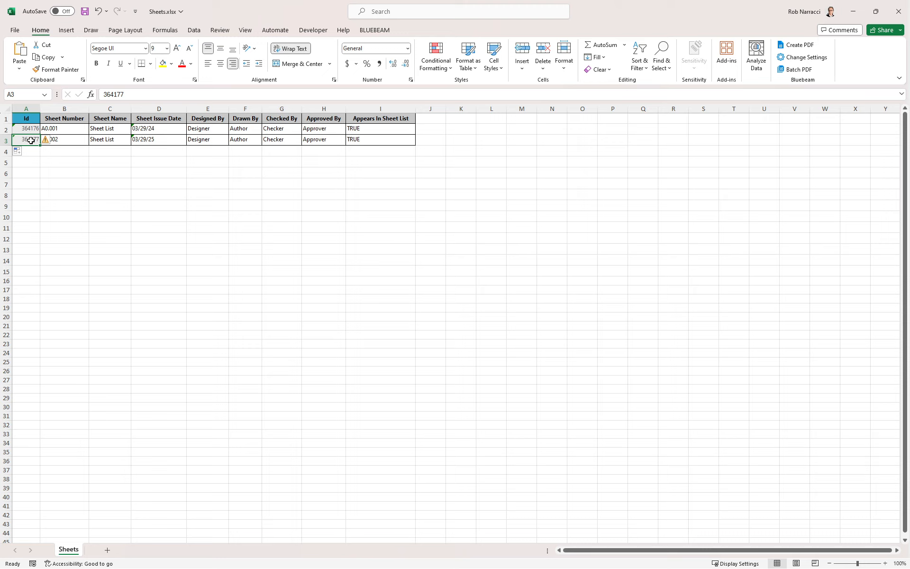
{"action": "type", "text": "NEW"}
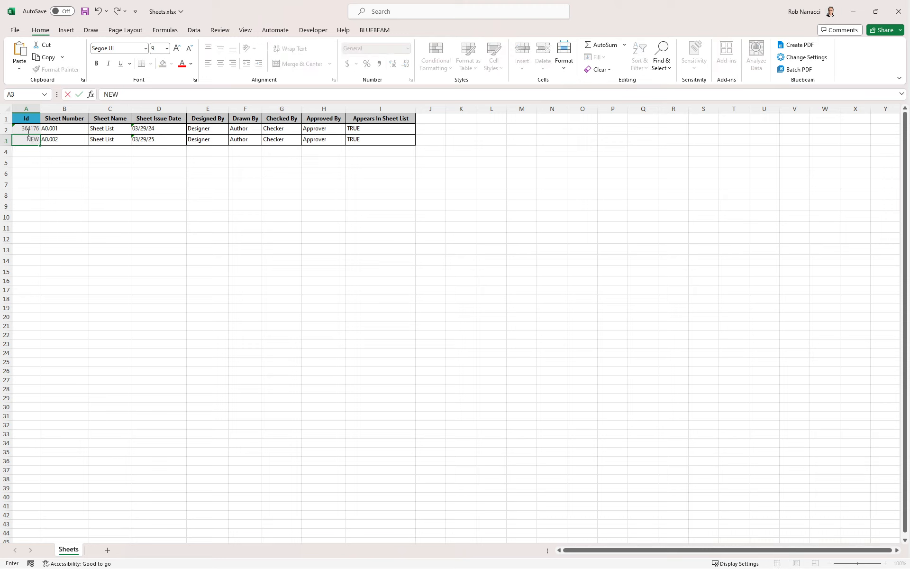
{"action": "left_click", "coordinate": [117, 434]}
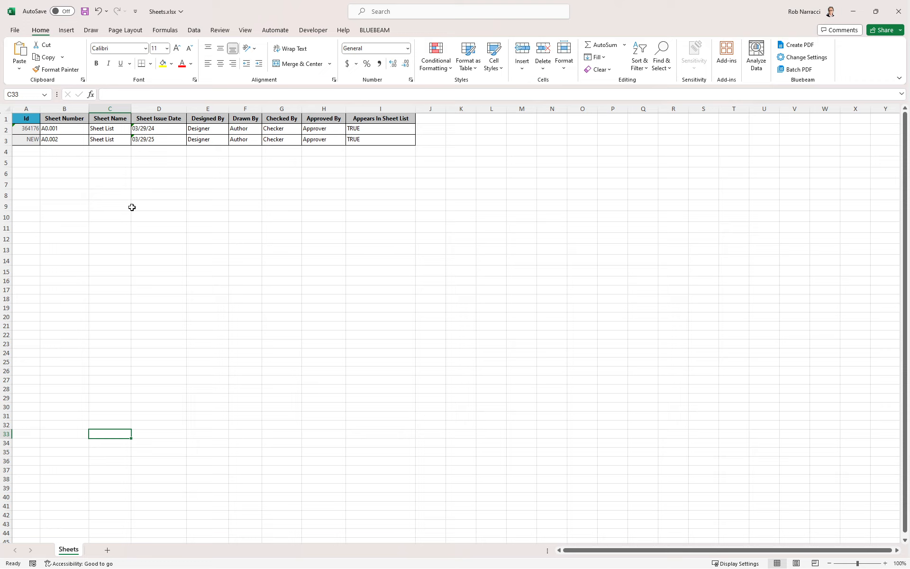
Change the sheet name of the A0.002 row to Genera Info.
{"action": "left_click", "coordinate": [62, 140]}
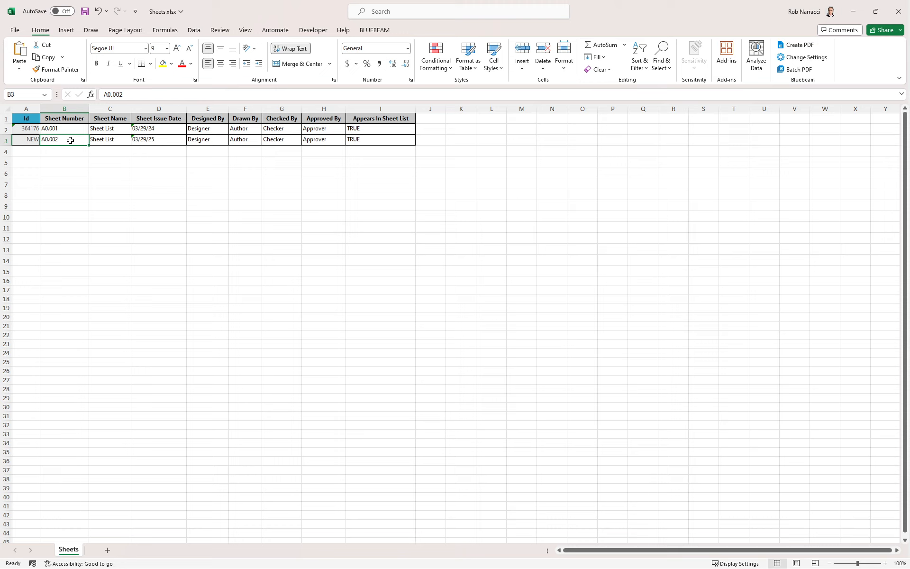
{"action": "left_click", "coordinate": [112, 139]}
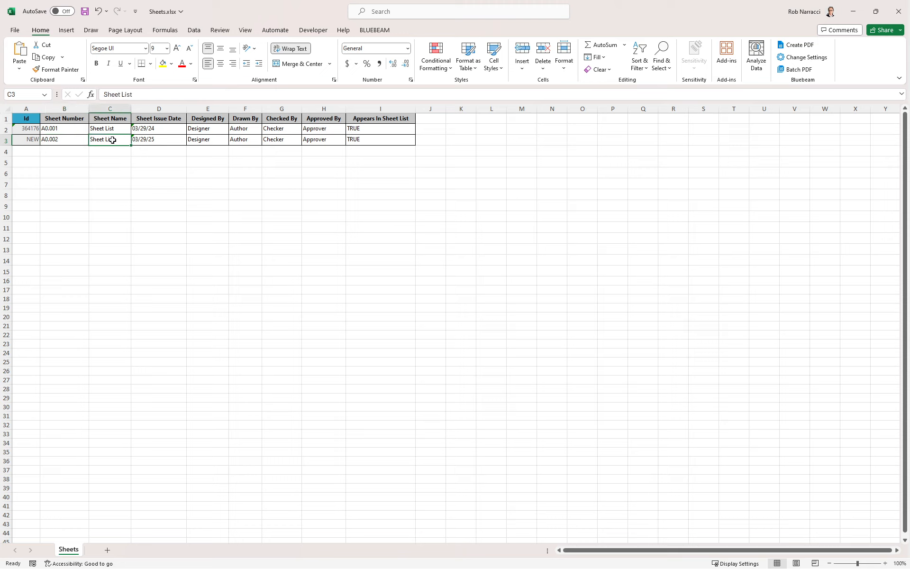
{"action": "type", "text": "Gene"}
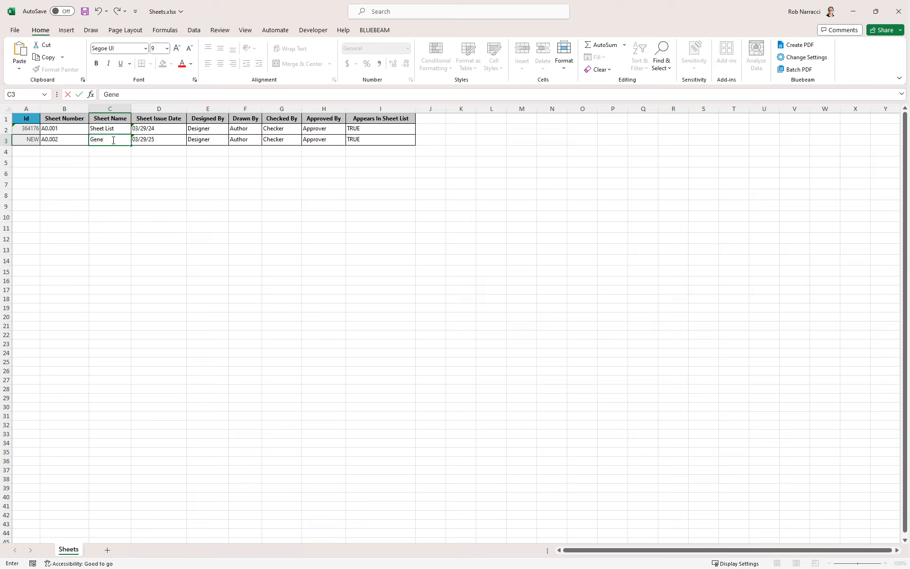
{"action": "type", "text": "ral info"}
{"action": "left_click", "coordinate": [115, 142]}
{"action": "key", "text": "BackSpace"}
{"action": "type", "text": "I"}
{"action": "key", "text": "BackSpace"}
{"action": "key", "text": "BackSpace"}
{"action": "type", "text": "I"}
{"action": "key", "text": "Delete"}
{"action": "left_click", "coordinate": [119, 152]}
Fill the A0.002 sheet row down through row 13 (A0.012), and save and close the workbook.
{"action": "left_click", "coordinate": [4, 141]}
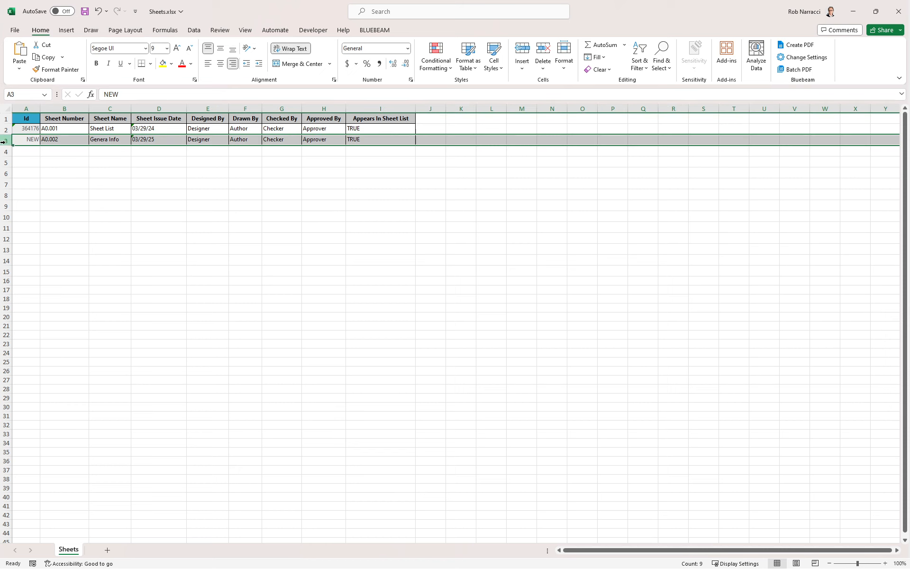
{"action": "left_click_drag", "start_coordinate": [12, 145], "coordinate": [19, 247]}
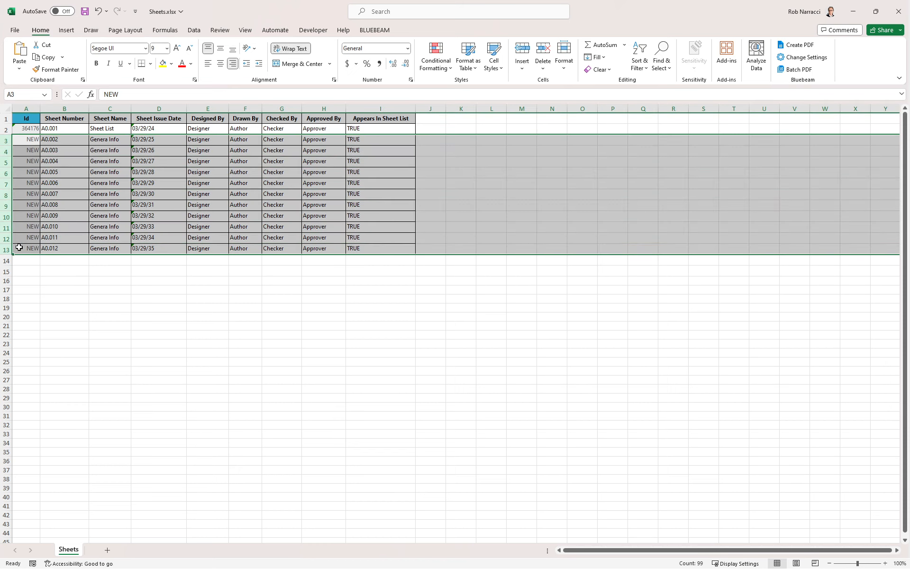
{"action": "left_click", "coordinate": [57, 248]}
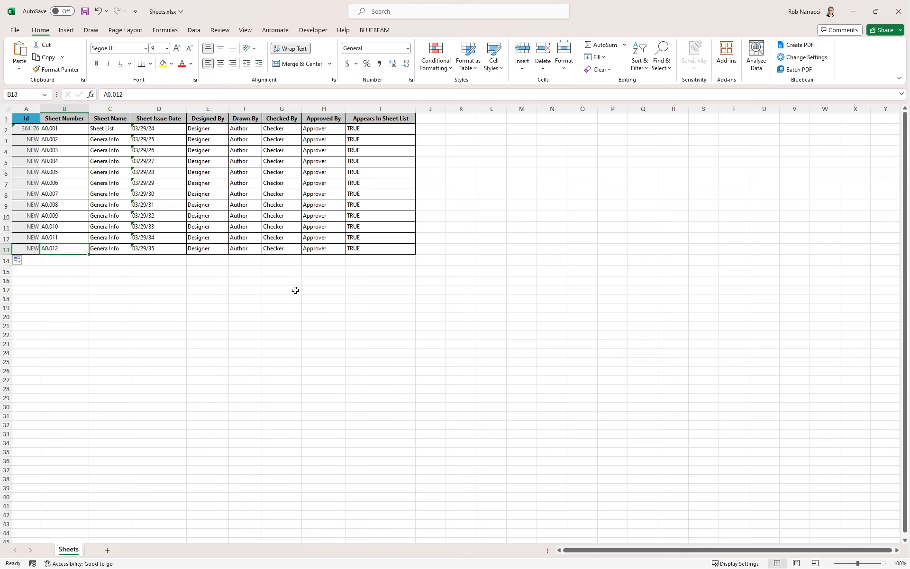
{"action": "left_click", "coordinate": [85, 12]}
{"action": "left_click", "coordinate": [903, 9]}
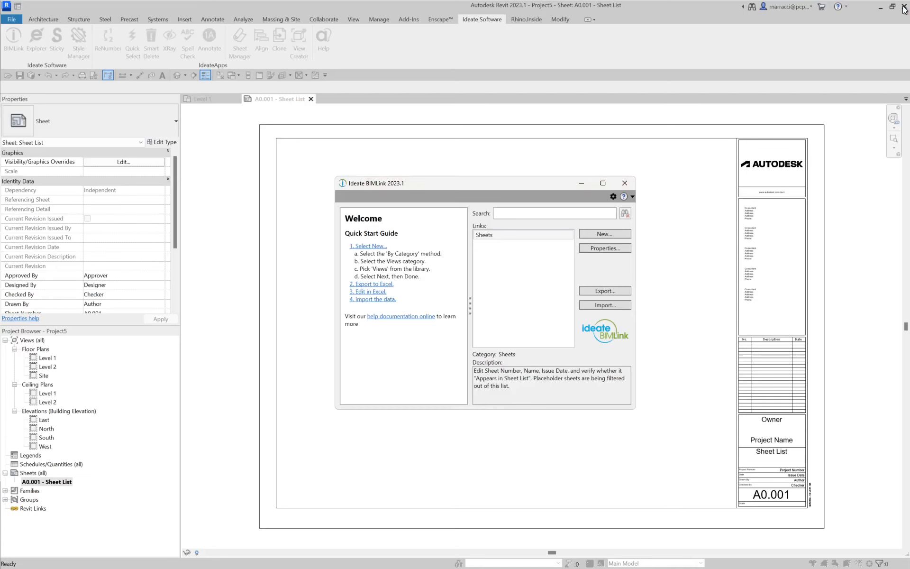
Import Sheets.xlsx through the Sheets link to create the new sheet entries, and close Ideate BIMLink.
{"action": "left_click", "coordinate": [601, 306]}
{"action": "left_click", "coordinate": [607, 323]}
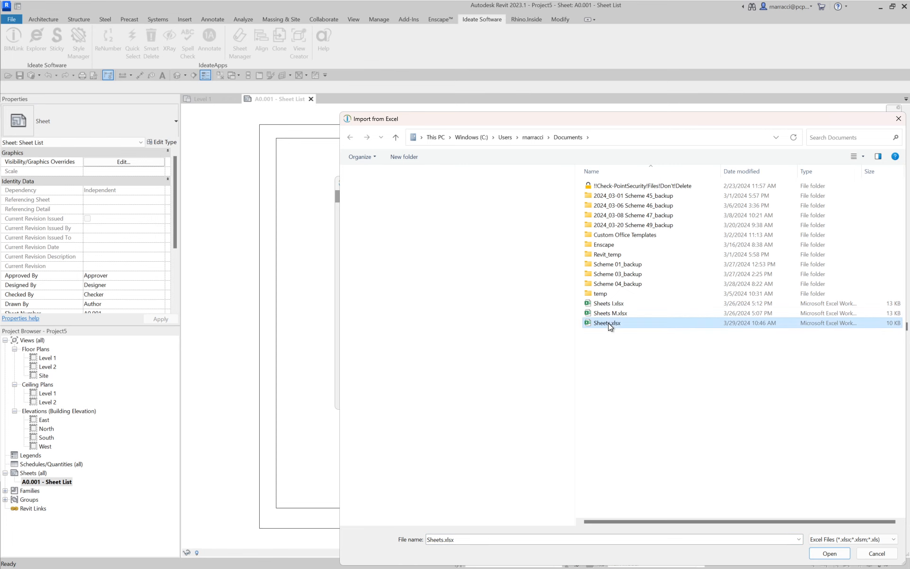
{"action": "left_click", "coordinate": [834, 560]}
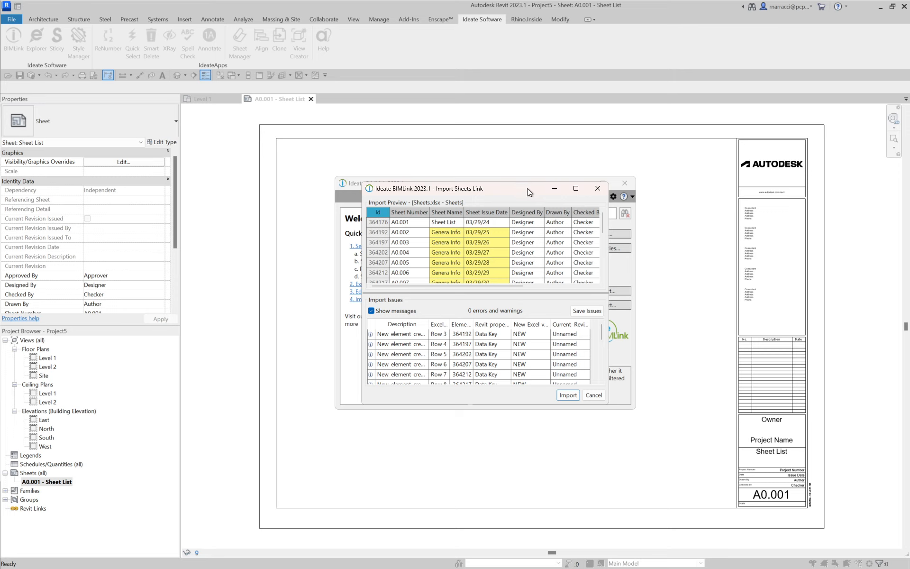
{"action": "left_click", "coordinate": [569, 396]}
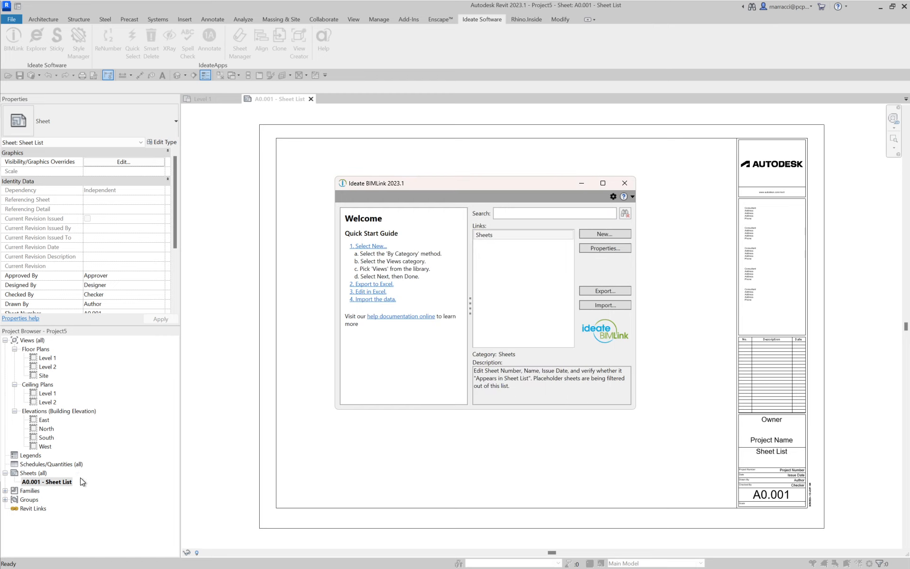
{"action": "left_click", "coordinate": [630, 185]}
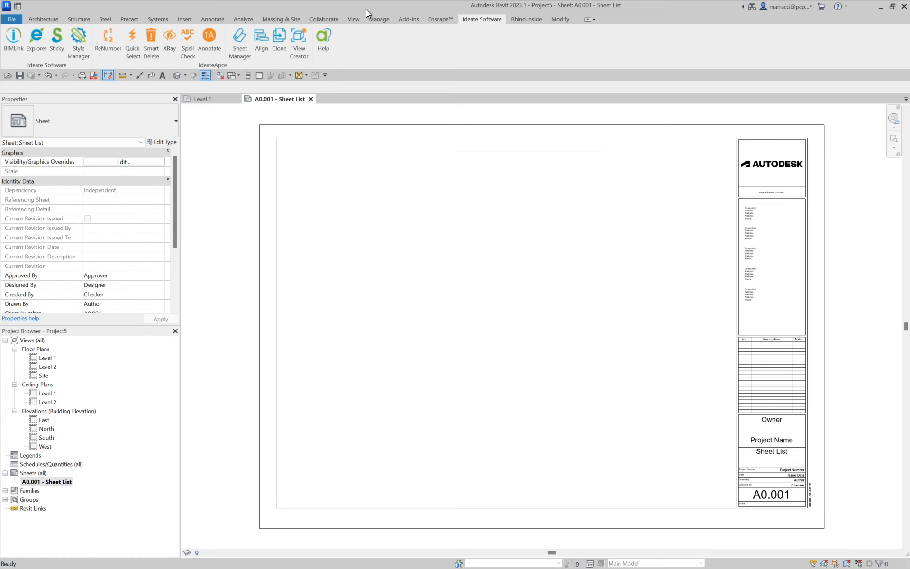
Create sheets from placeholders A0.002 to A0.012 with the E1 30x42 Horizontal titleblock, and select sheet A0.002 in the project.
{"action": "left_click", "coordinate": [354, 20]}
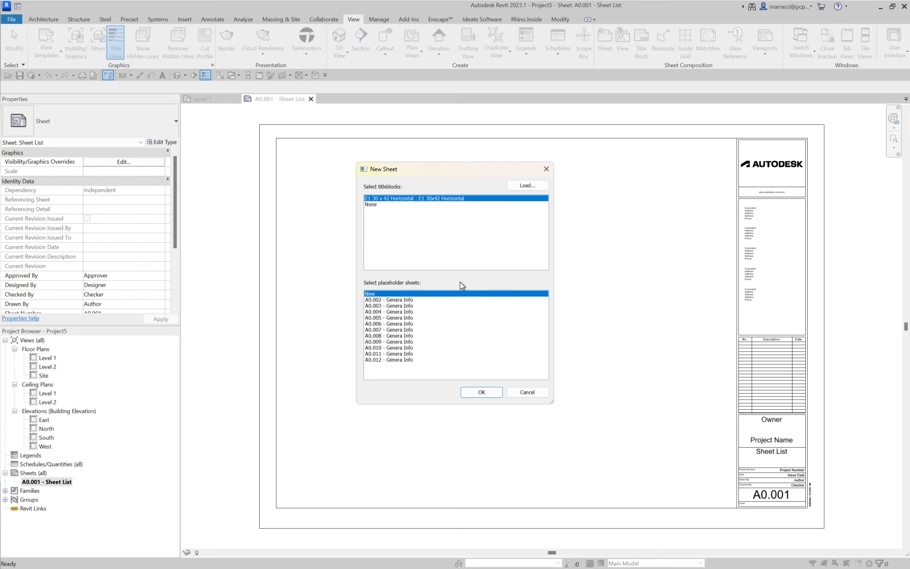
{"action": "left_click", "coordinate": [410, 299]}
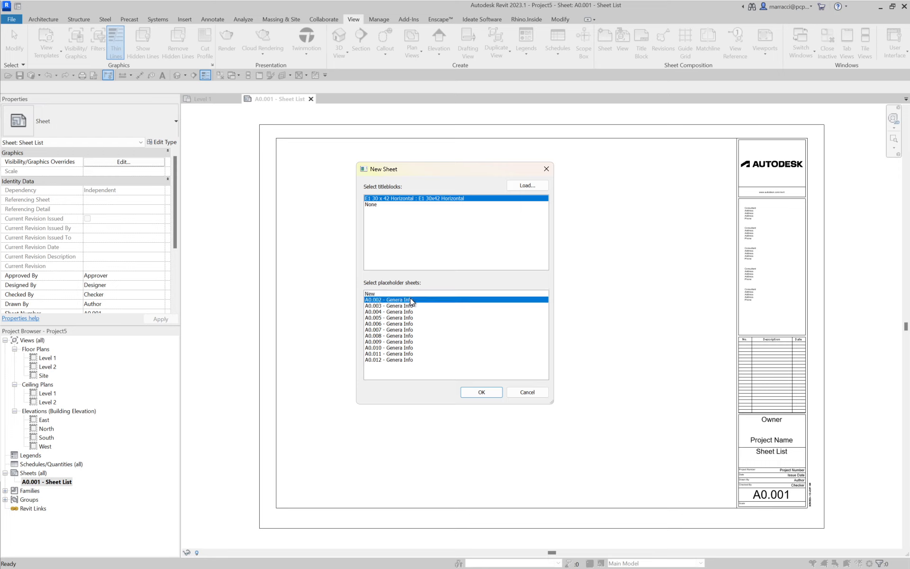
{"action": "left_click", "coordinate": [405, 360], "text": "shift"}
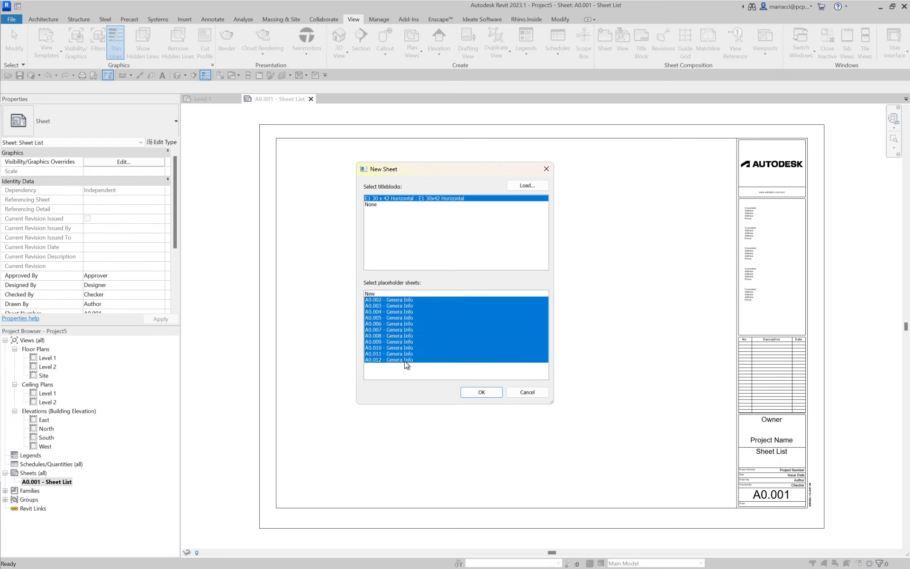
{"action": "left_click", "coordinate": [473, 392]}
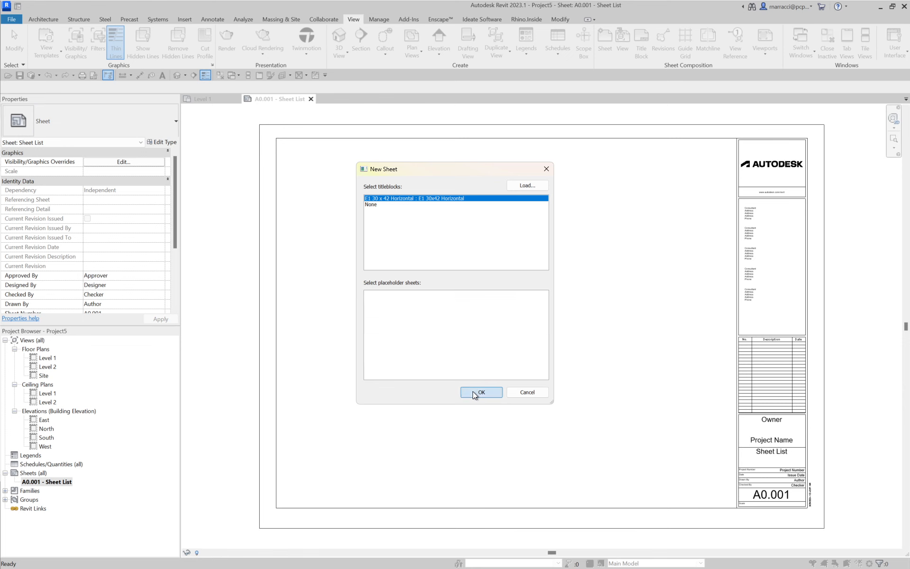
{"action": "scroll", "coordinate": [86, 479], "scroll_direction": "down", "scroll_amount": 1}
{"action": "scroll", "coordinate": [85, 479], "scroll_direction": "down", "scroll_amount": 2}
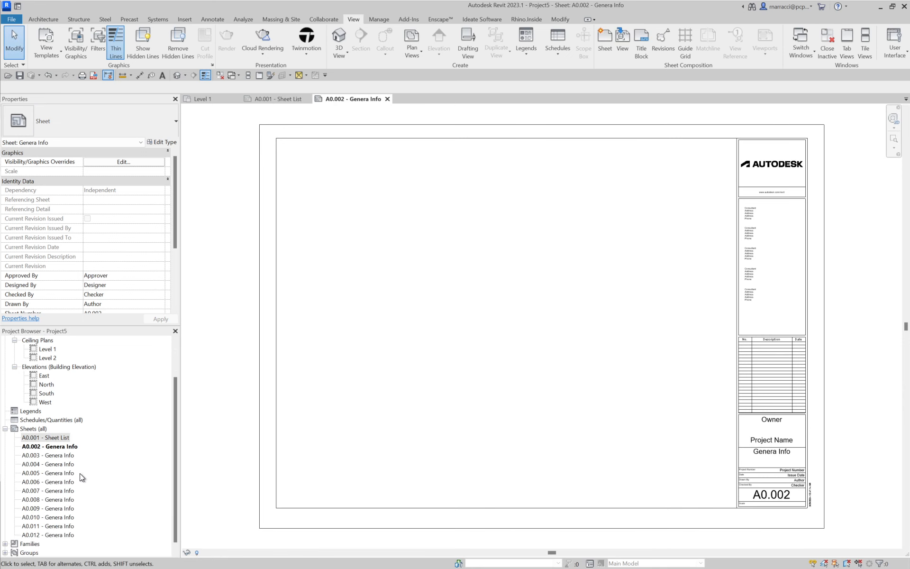
{"action": "left_click", "coordinate": [65, 437]}
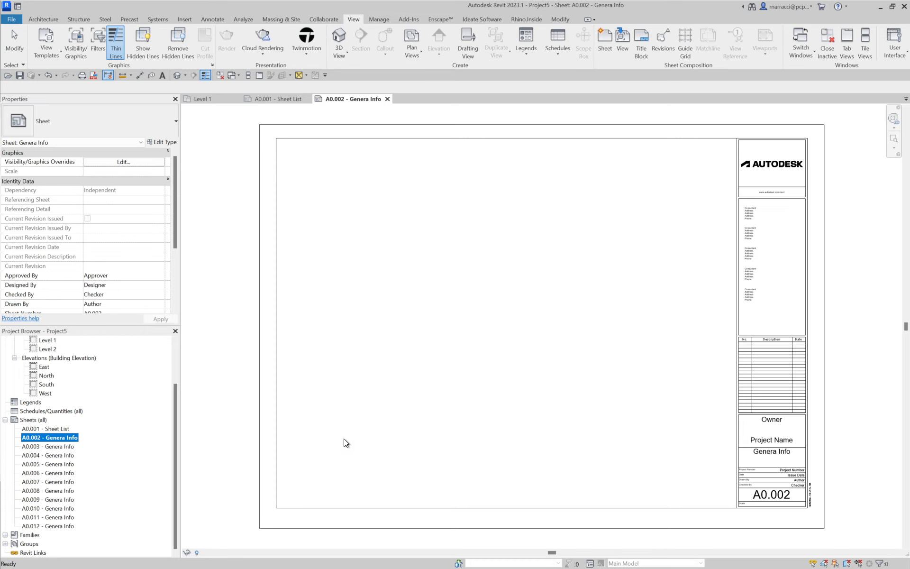
Export the Sheets link from Ideate BIMLink to Sheets.xlsx again and open the exported file in Excel.
{"action": "left_click", "coordinate": [485, 19]}
{"action": "left_click", "coordinate": [13, 42]}
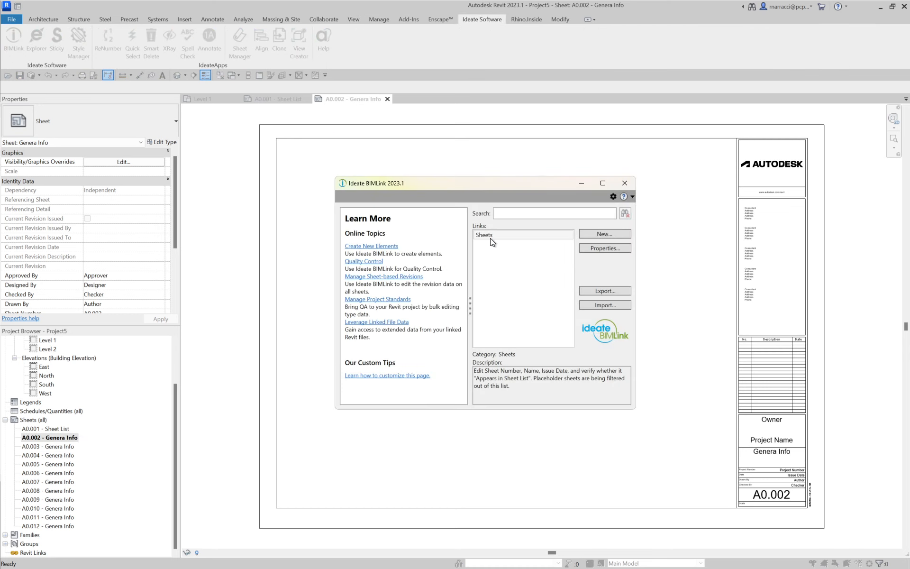
{"action": "left_click", "coordinate": [490, 237]}
{"action": "left_click", "coordinate": [599, 291]}
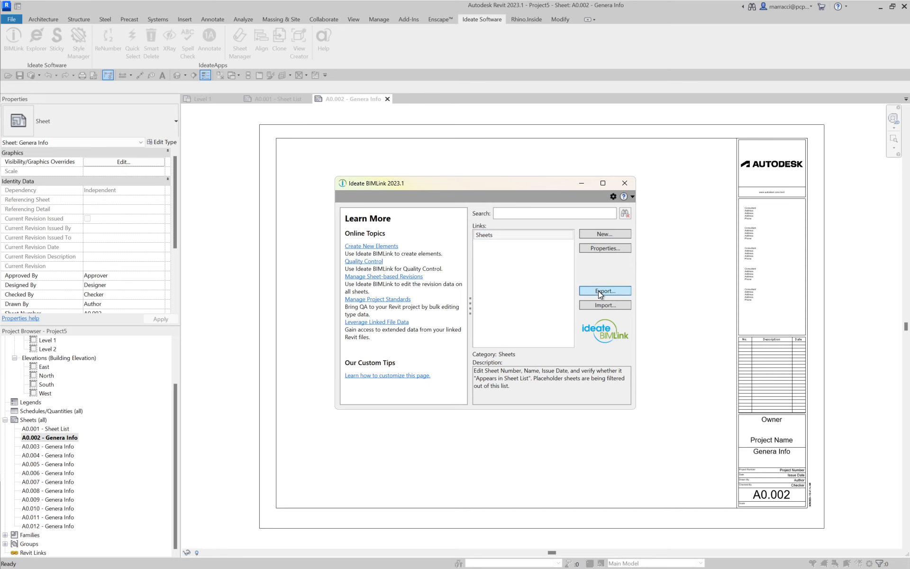
{"action": "left_click", "coordinate": [829, 553]}
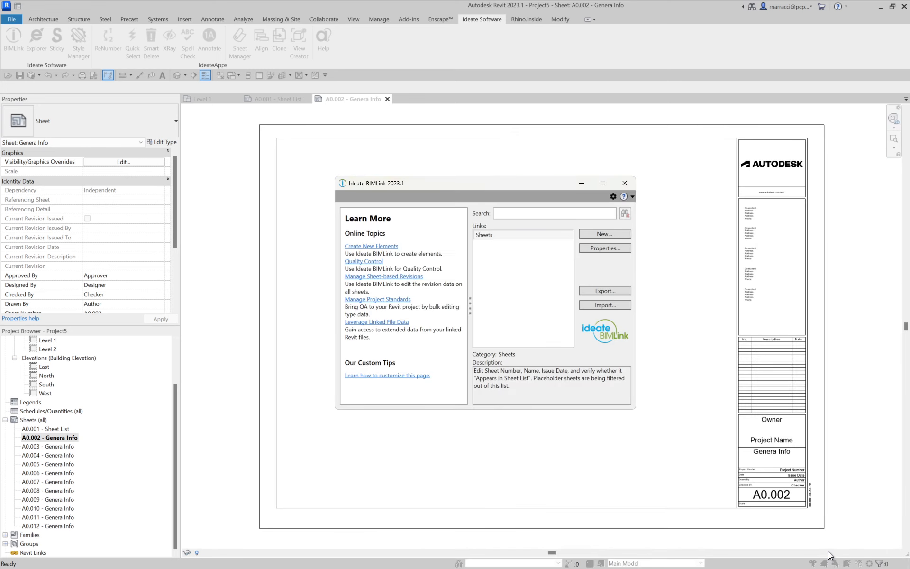
{"action": "left_click", "coordinate": [468, 289]}
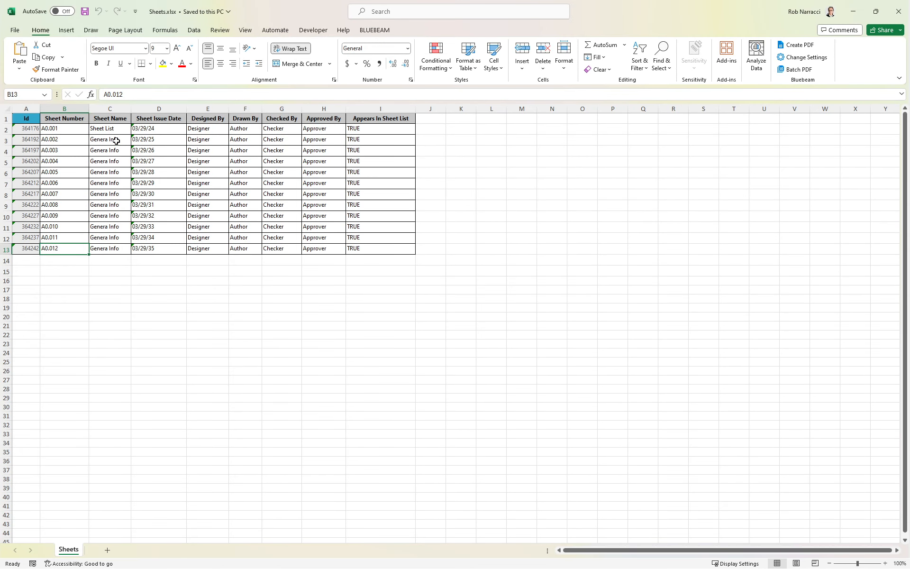
Correct the sheet name of the A0.002 row to General Info.
{"action": "left_click", "coordinate": [116, 141]}
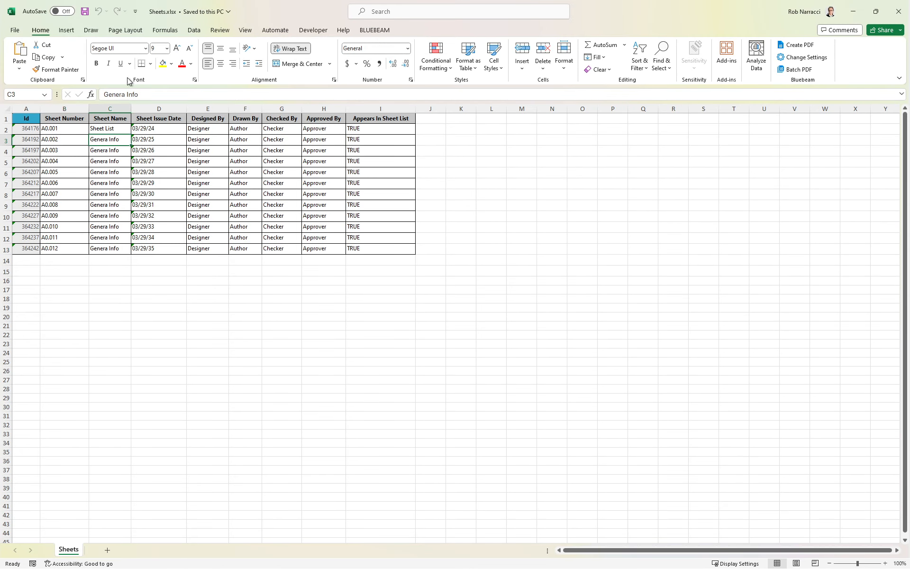
{"action": "left_click", "coordinate": [139, 95]}
{"action": "type", "text": "l"}
{"action": "key", "text": "Return"}
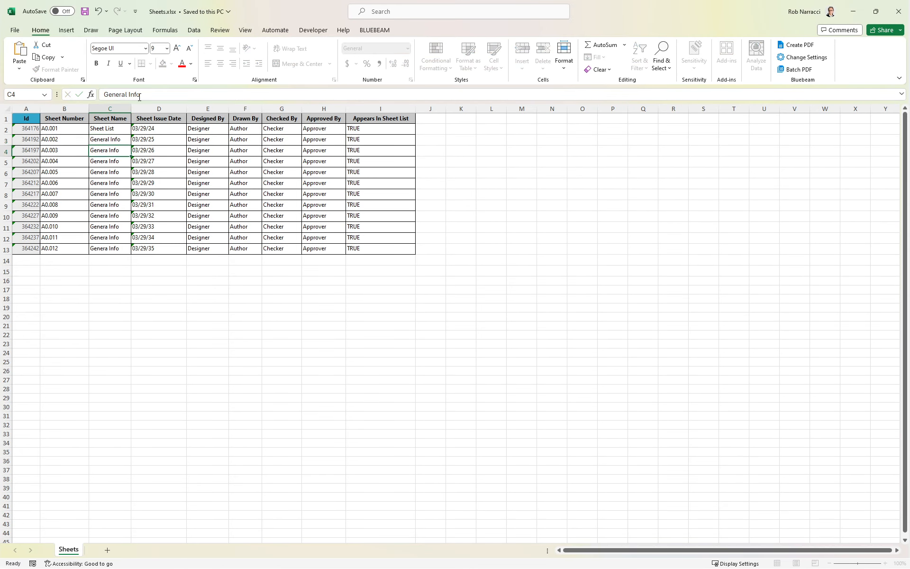
{"action": "left_click", "coordinate": [179, 374]}
Fill the General Info sheet name down through the A0.012 row, and save and close the workbook.
{"action": "left_click", "coordinate": [119, 143]}
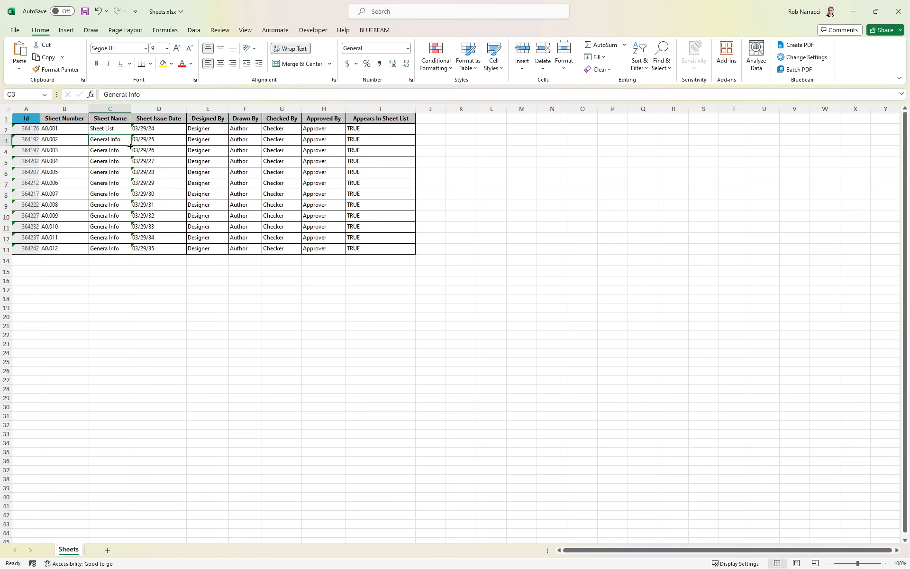
{"action": "left_click_drag", "start_coordinate": [131, 144], "coordinate": [127, 251]}
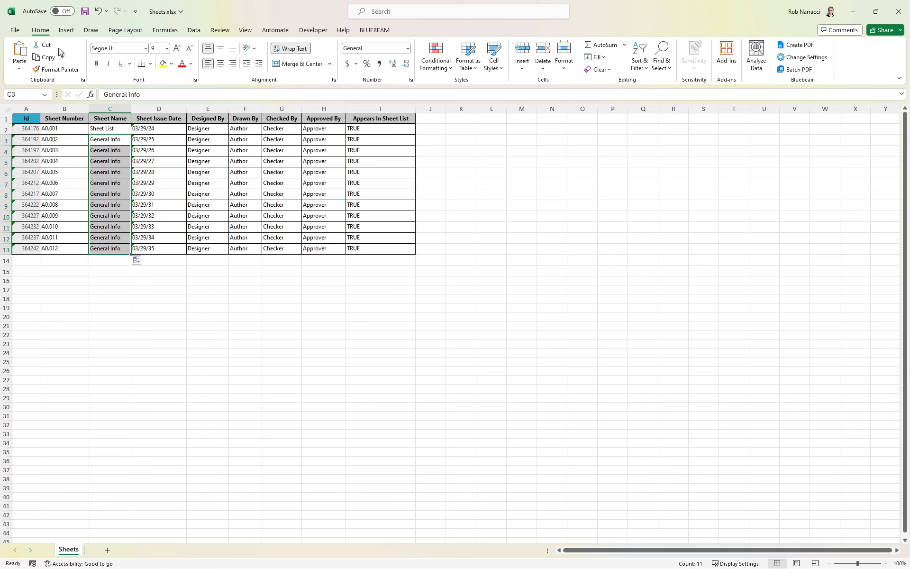
{"action": "left_click", "coordinate": [84, 11]}
{"action": "left_click", "coordinate": [902, 19]}
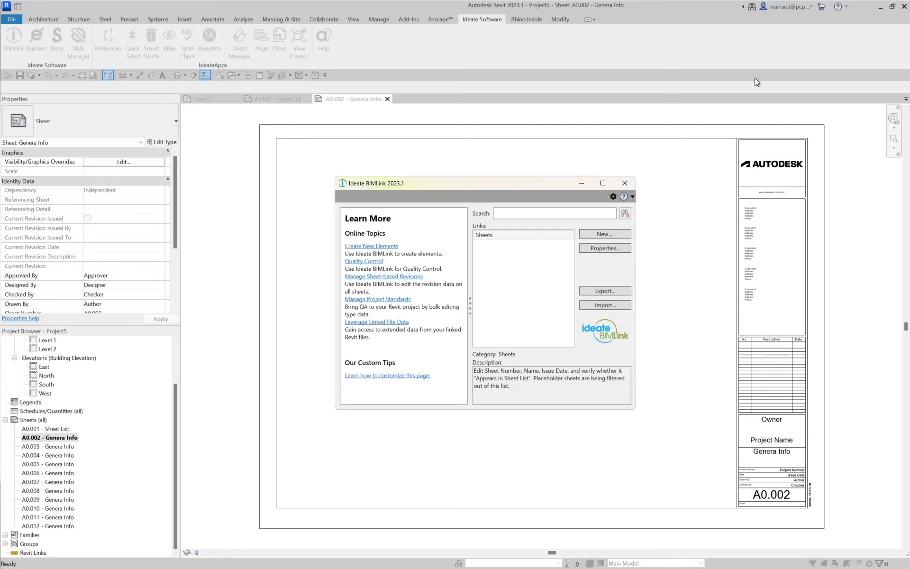
Import the corrected sheet names from Sheets.xlsx through the Sheets link and select sheet A0.004 in the project.
{"action": "left_click", "coordinate": [514, 235]}
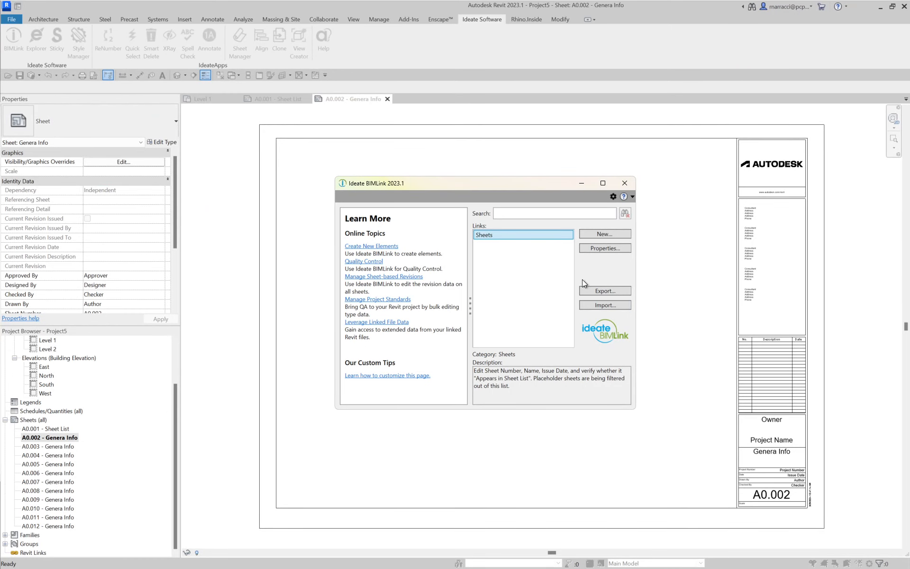
{"action": "left_click", "coordinate": [599, 306]}
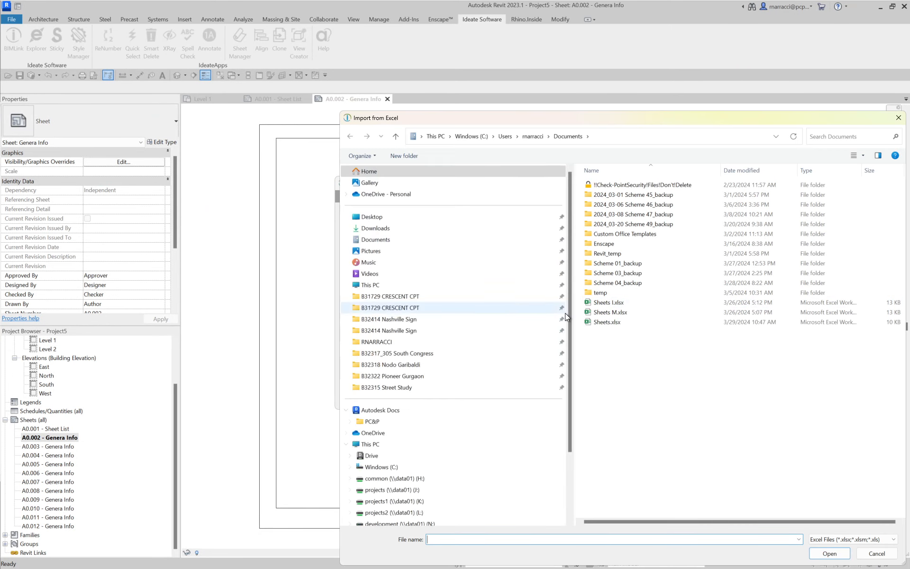
{"action": "left_click", "coordinate": [606, 321]}
{"action": "left_click", "coordinate": [830, 553]}
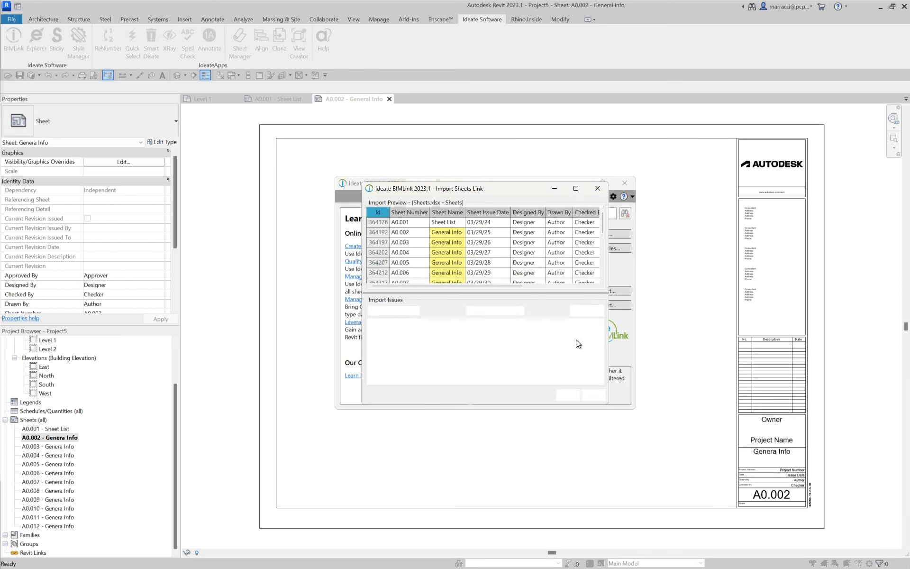
{"action": "left_click", "coordinate": [568, 396]}
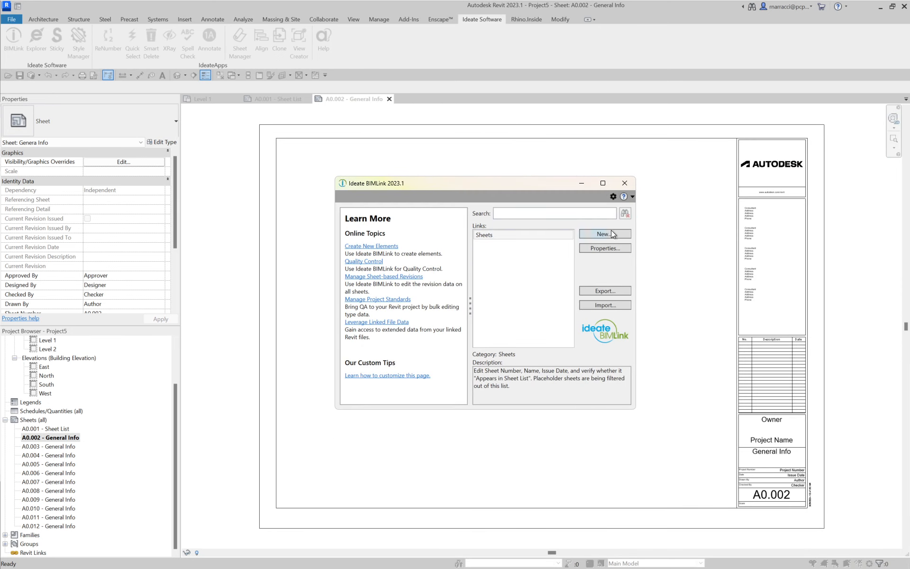
{"action": "left_click", "coordinate": [625, 183]}
{"action": "left_click", "coordinate": [63, 454]}
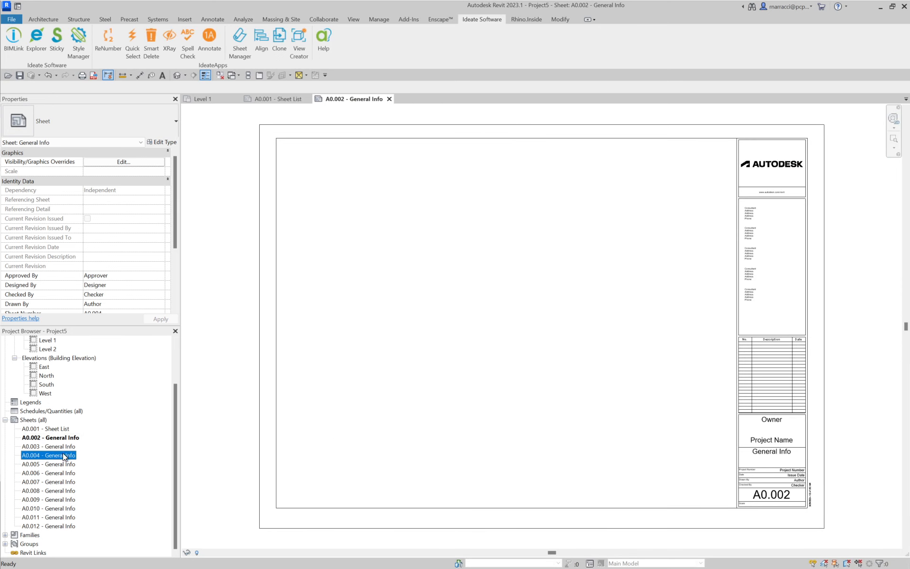